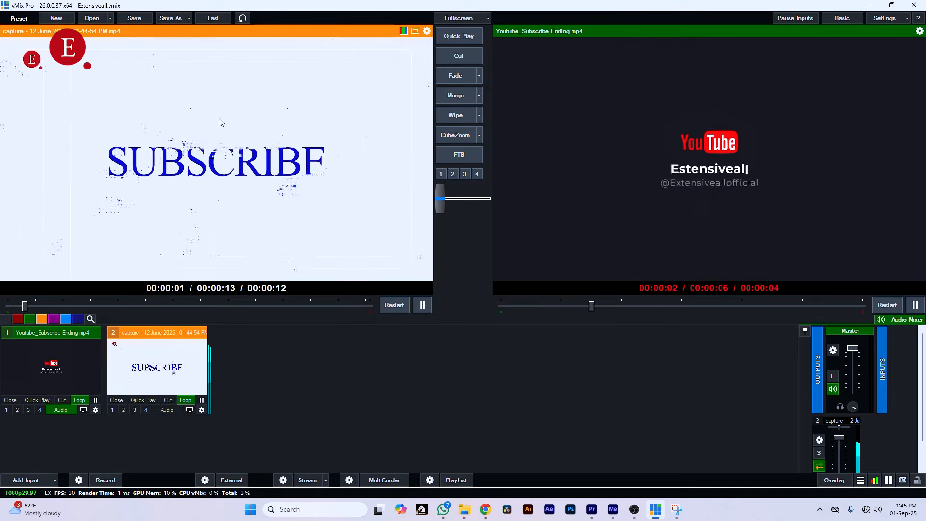
- Switch to OBS Studio, remove the capture source from the Cam scene, and minimize the OBS window
{"action": "left_click", "coordinate": [634, 516]}
{"action": "left_click", "coordinate": [309, 331]}
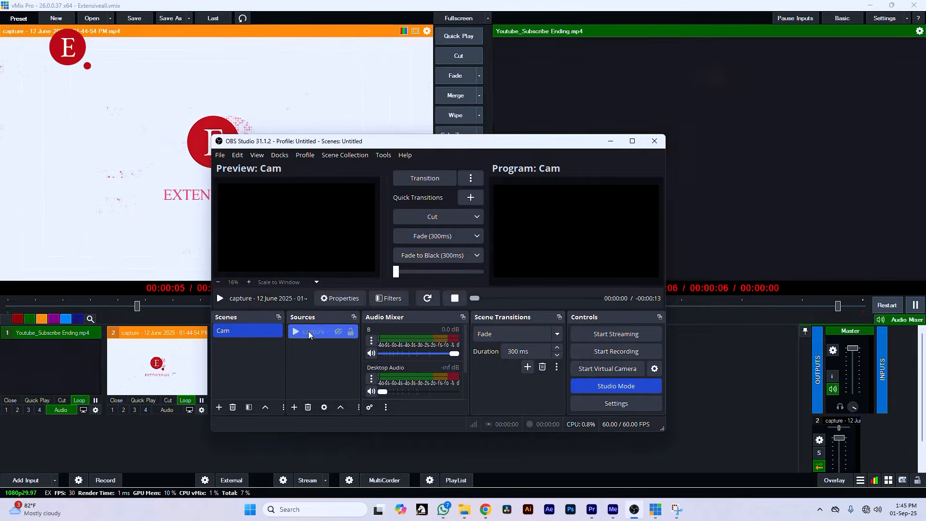
{"action": "key", "text": "Delete"}
{"action": "key", "text": "Return"}
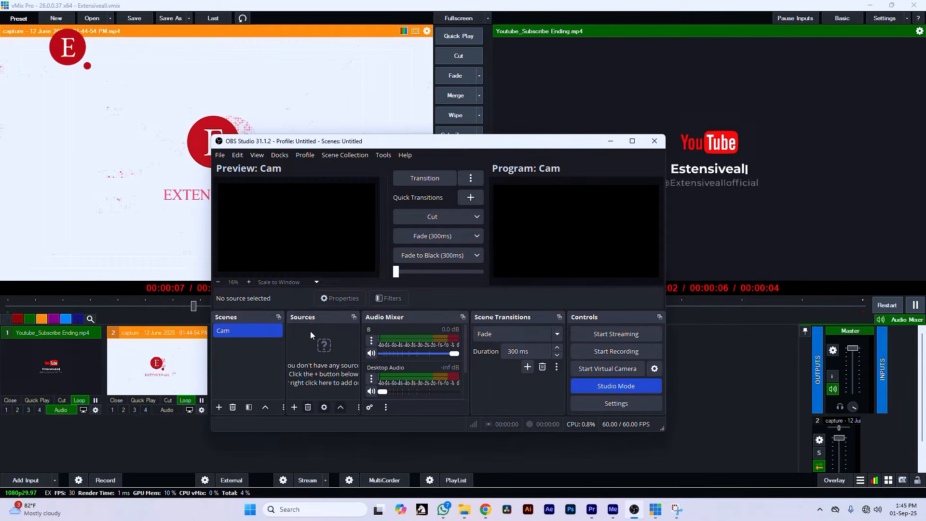
{"action": "left_click", "coordinate": [612, 142]}
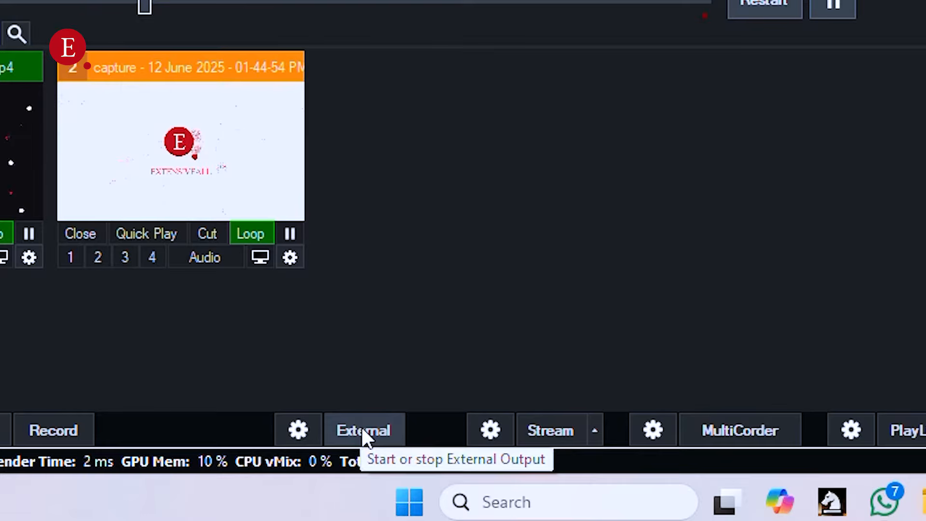
- Start the external output in vMix and open the External Output settings to review frame rate and output size
{"action": "left_click", "coordinate": [232, 478]}
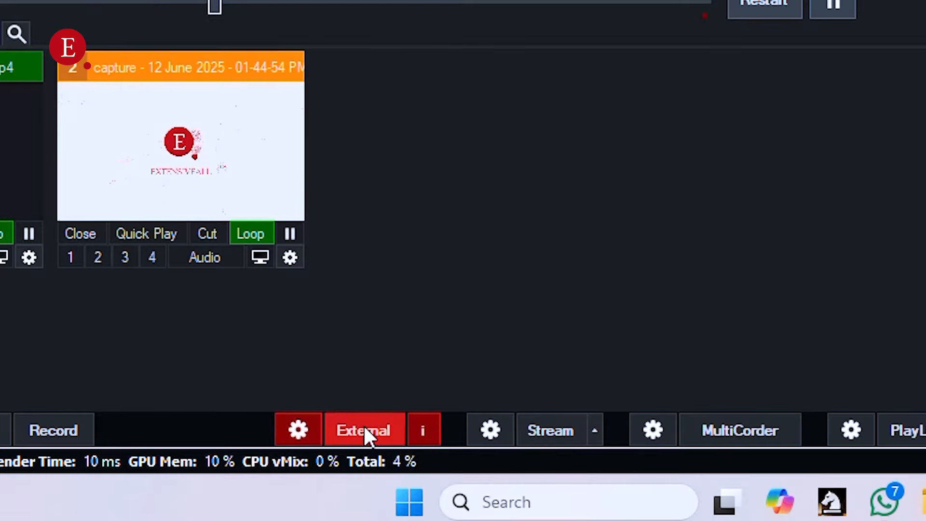
{"action": "left_click", "coordinate": [307, 430]}
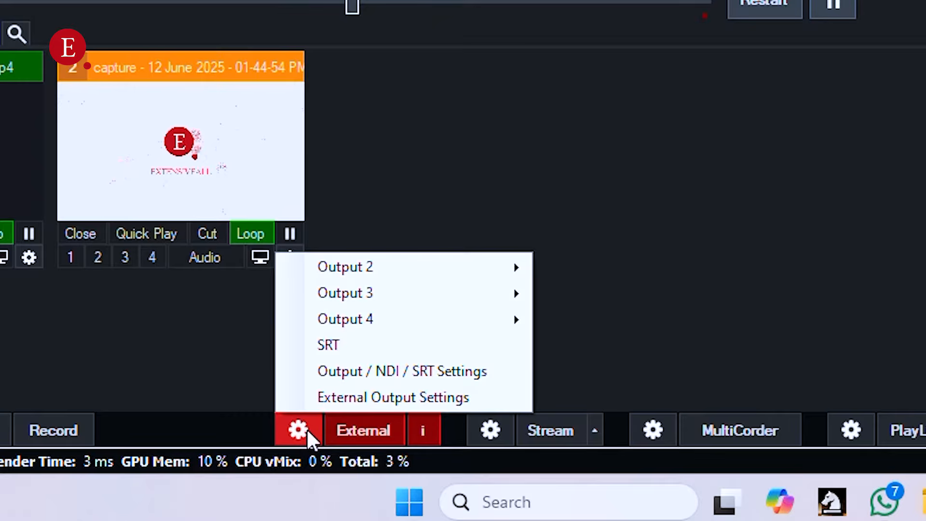
{"action": "left_click", "coordinate": [404, 373]}
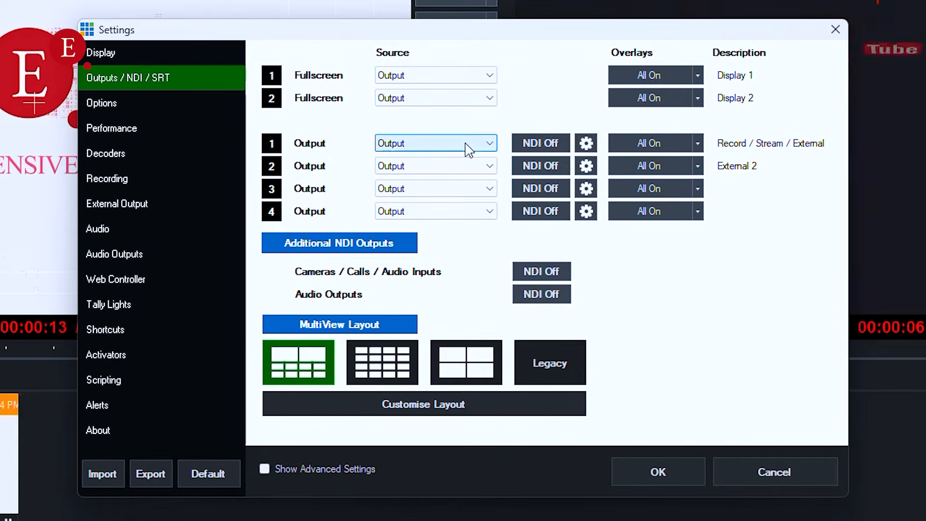
{"action": "left_click", "coordinate": [117, 205]}
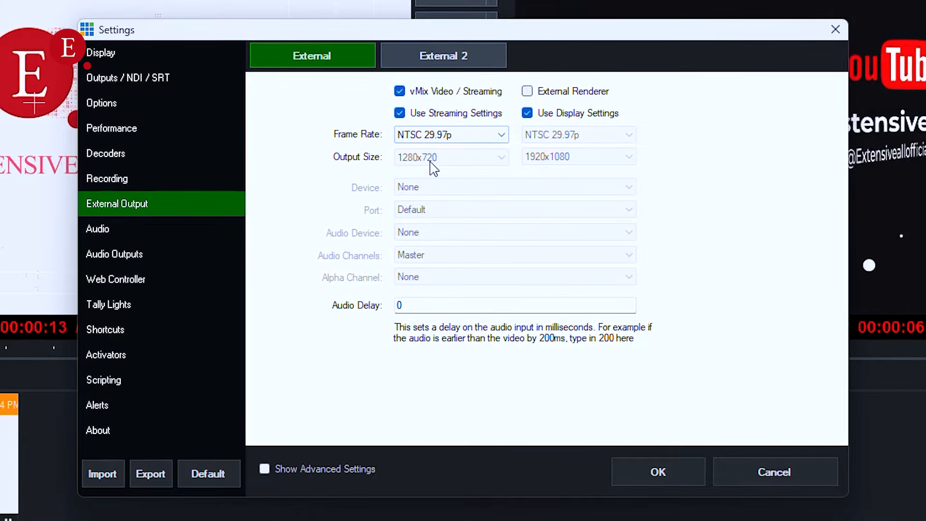
- Keep Output as the source for Output 1 and accept the settings without restarting vMix
{"action": "left_click", "coordinate": [173, 77]}
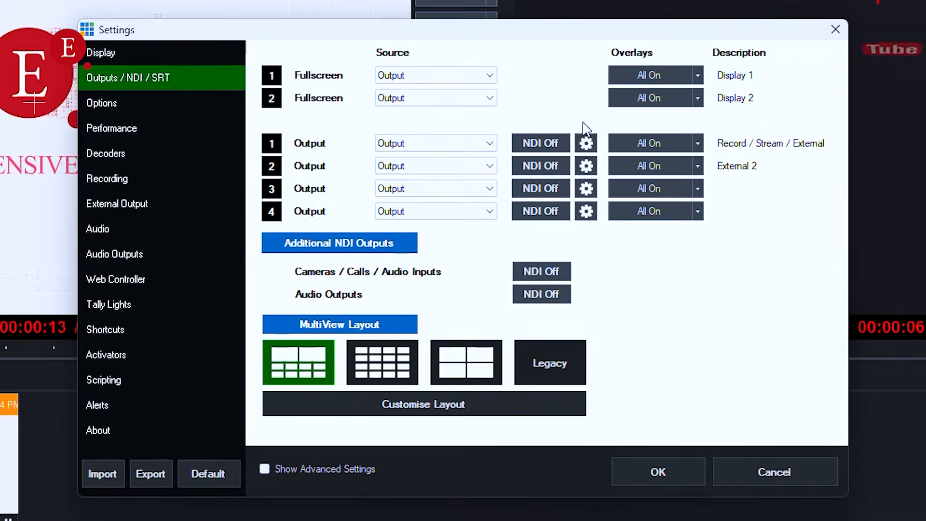
{"action": "left_click", "coordinate": [463, 147]}
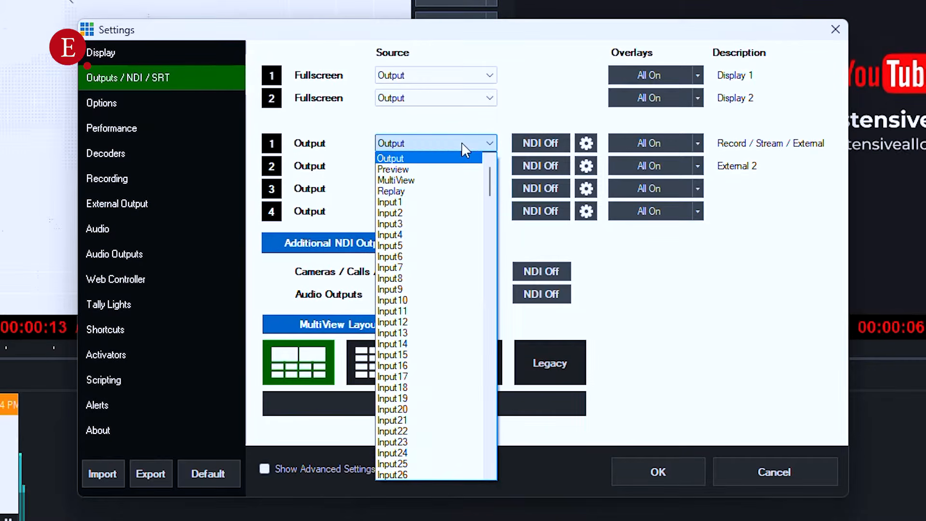
{"action": "left_click", "coordinate": [492, 145]}
{"action": "left_click", "coordinate": [659, 472]}
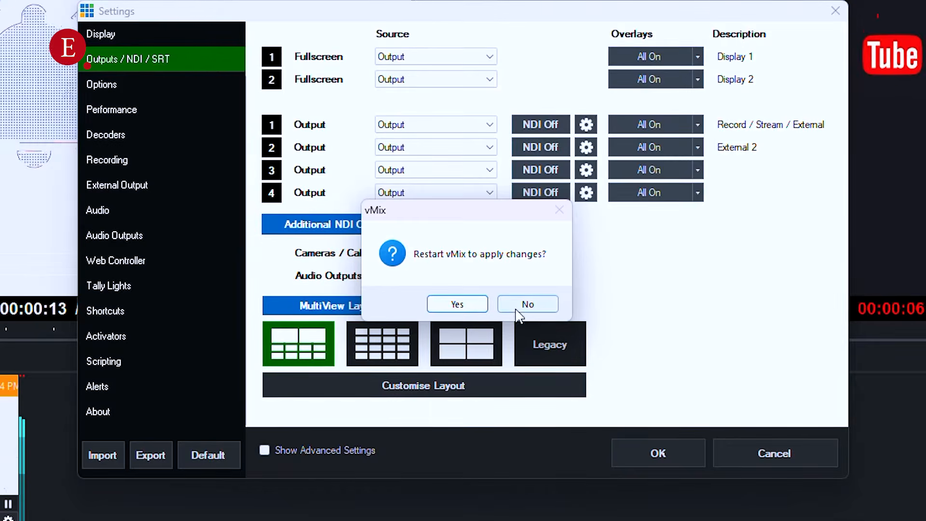
{"action": "left_click", "coordinate": [532, 304]}
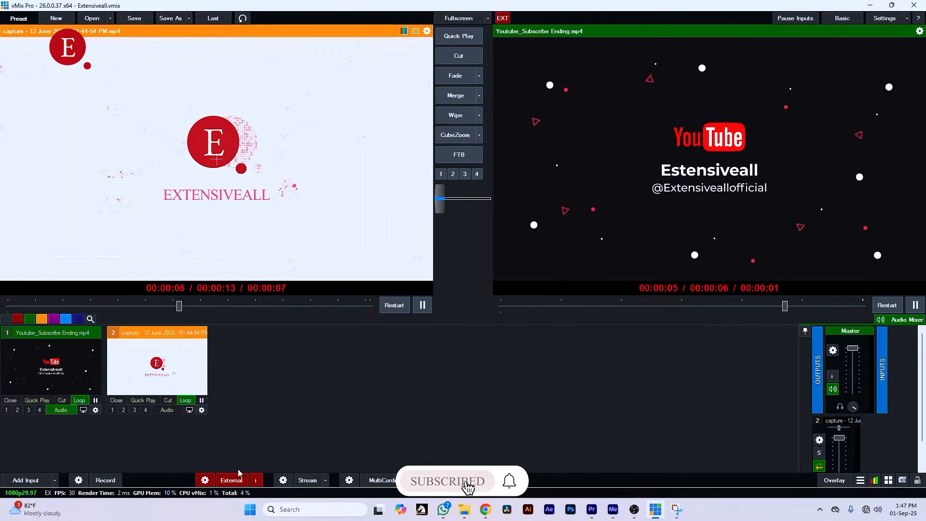
- Switch to OBS Studio and add a new scene named "vMix output"
{"action": "left_click", "coordinate": [635, 509]}
{"action": "left_click", "coordinate": [220, 407]}
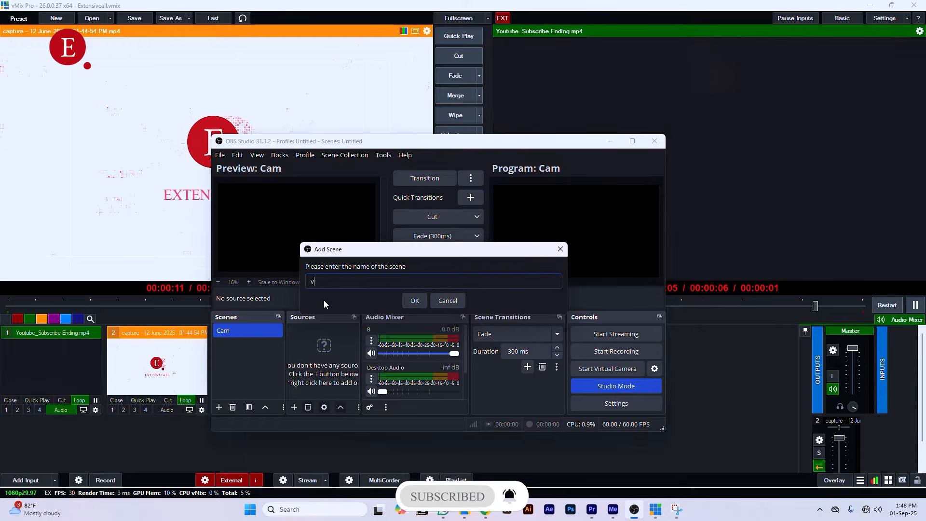
{"action": "type", "text": "vMi"}
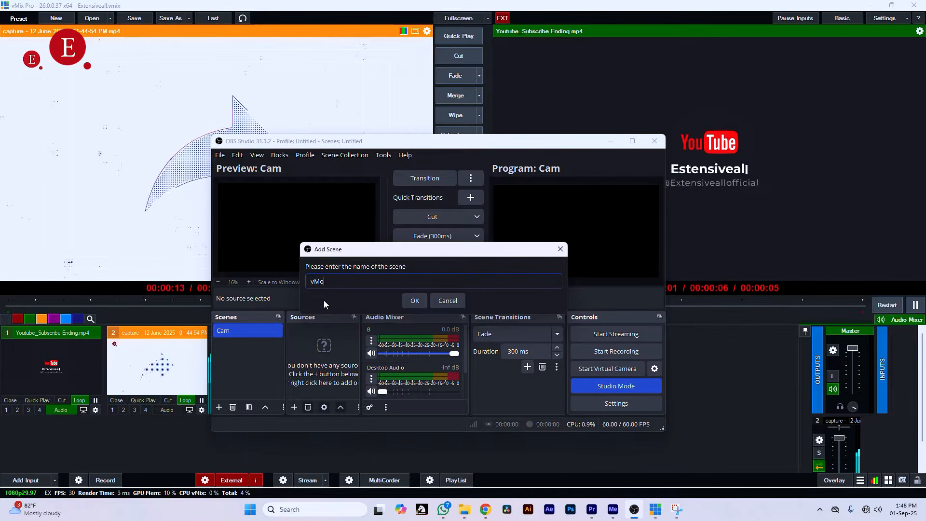
{"action": "type", "text": "x outpu"}
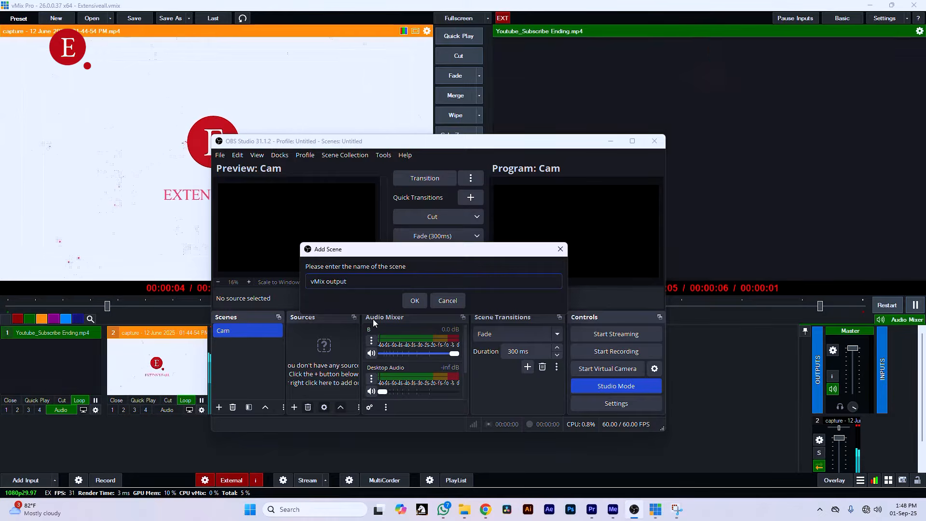
{"action": "type", "text": "t"}
{"action": "left_click", "coordinate": [415, 300]}
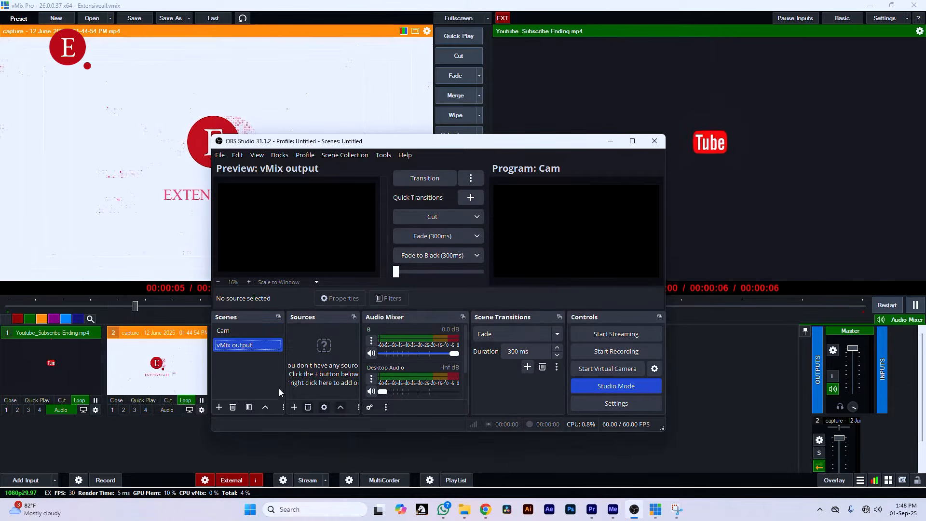
- Add a Video Capture Device source named "vMix" to the new scene and set its device to vMix Video
{"action": "left_click", "coordinate": [294, 408]}
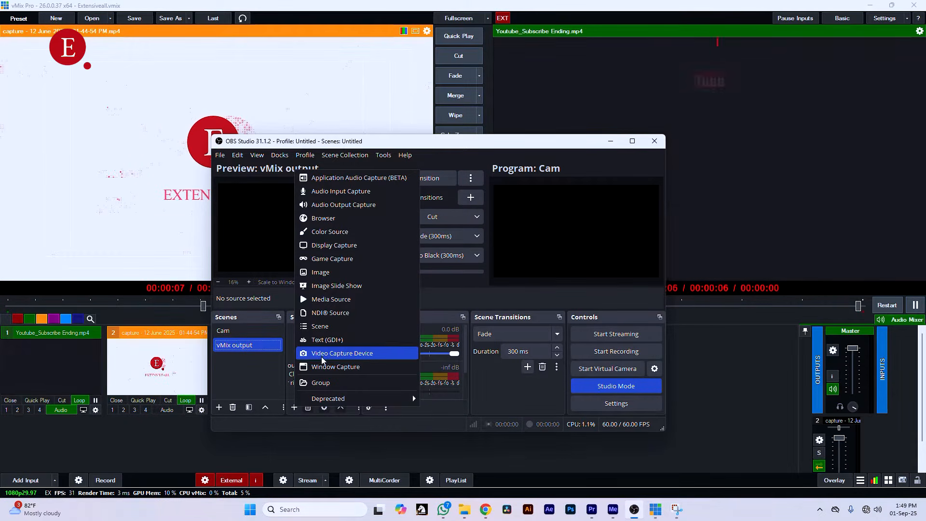
{"action": "left_click", "coordinate": [332, 355]}
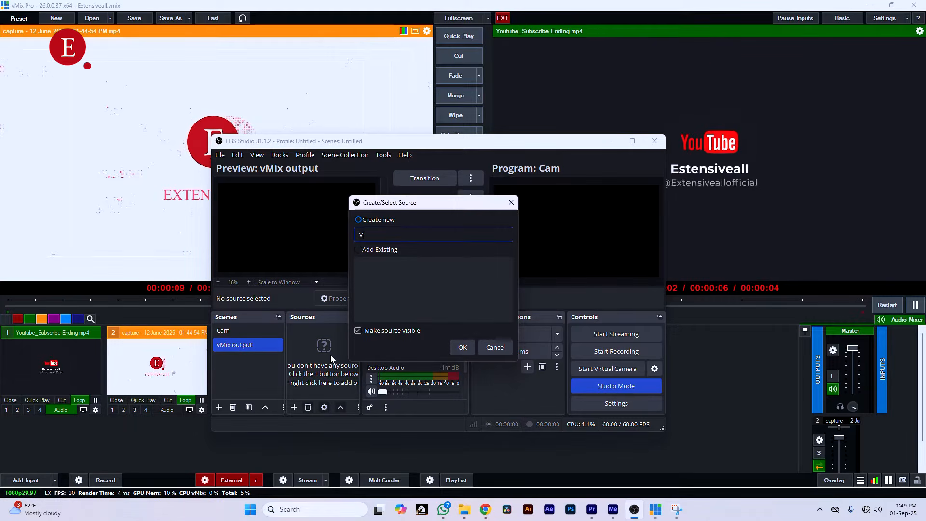
{"action": "type", "text": "vMix"}
{"action": "key", "text": "Return"}
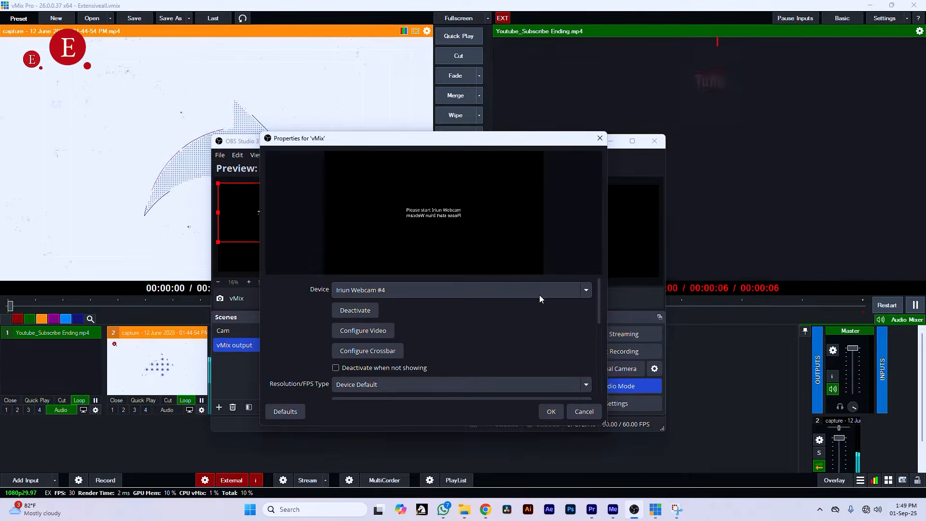
{"action": "left_click", "coordinate": [586, 291]}
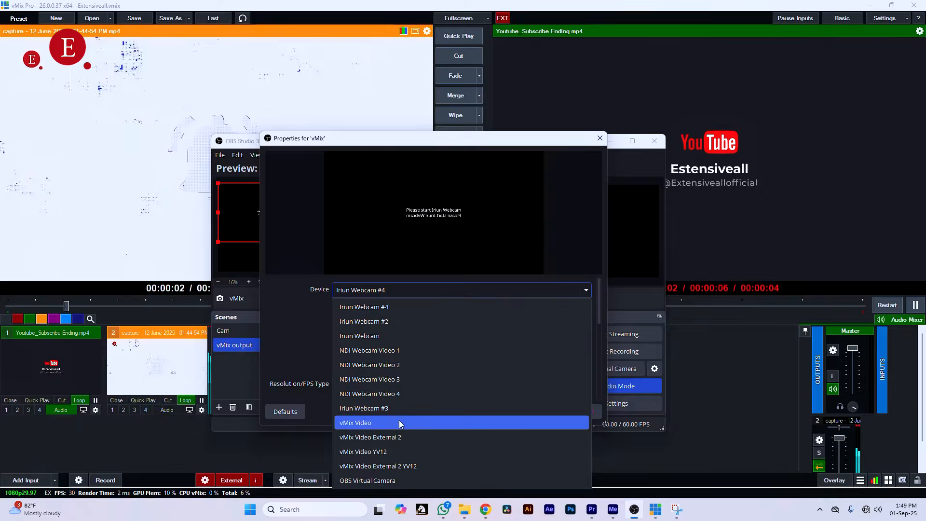
{"action": "left_click", "coordinate": [398, 422]}
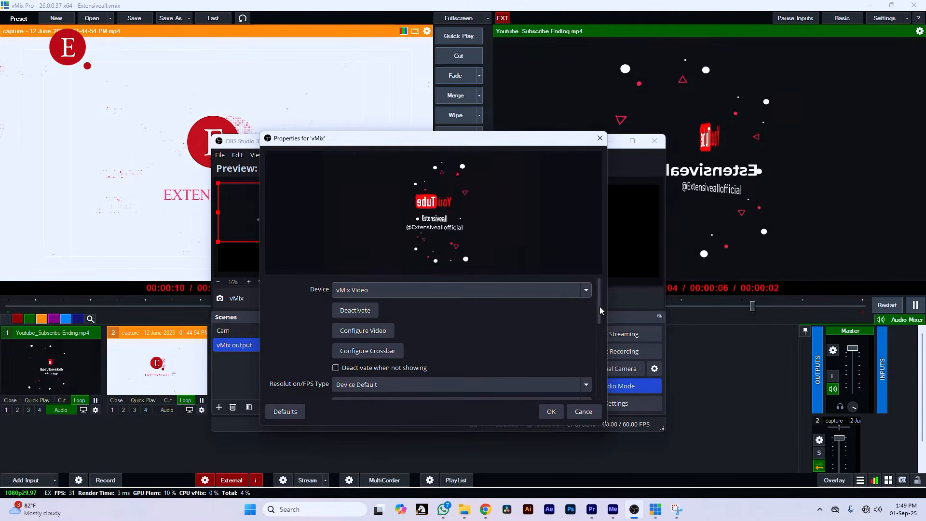
- Set the vMix source to a custom resolution of 1280x720 at Highest FPS and accept its properties
{"action": "left_click_drag", "start_coordinate": [600, 305], "coordinate": [599, 327]}
{"action": "left_click", "coordinate": [578, 334]}
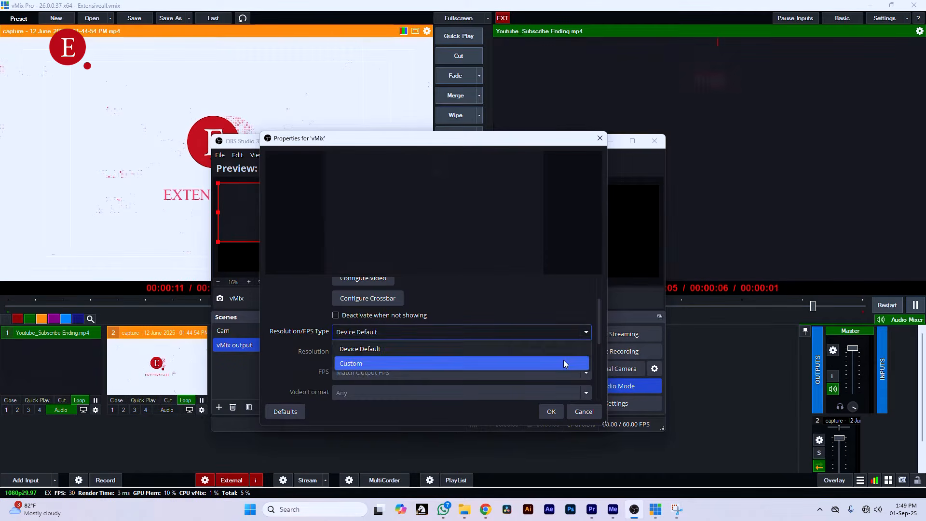
{"action": "left_click", "coordinate": [563, 360]}
{"action": "left_click", "coordinate": [577, 351]}
{"action": "left_click", "coordinate": [574, 369]}
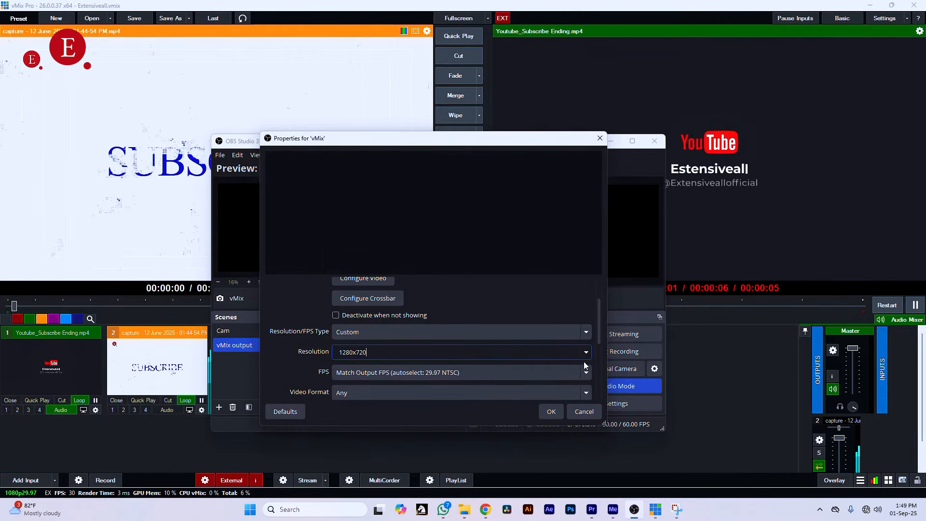
{"action": "left_click", "coordinate": [587, 374]}
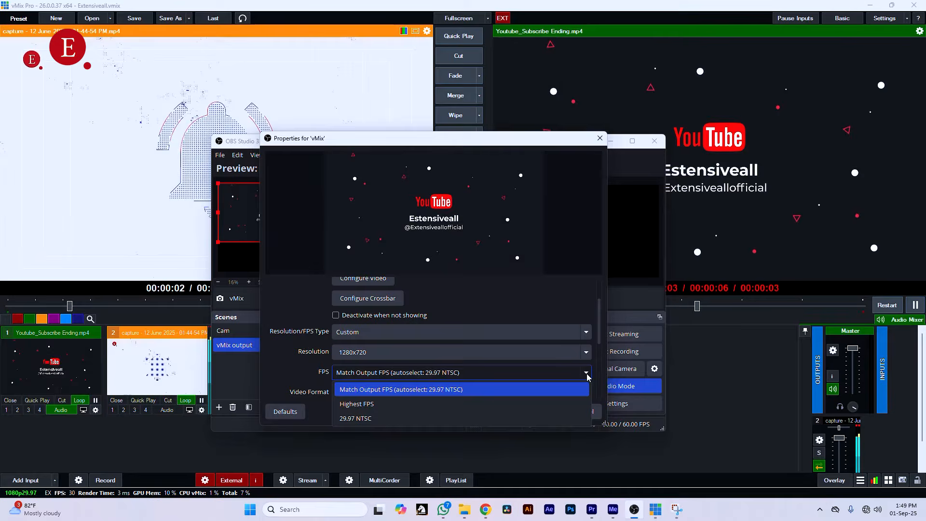
{"action": "left_click", "coordinate": [581, 404]}
{"action": "left_click_drag", "start_coordinate": [600, 335], "coordinate": [598, 372]}
{"action": "left_click", "coordinate": [552, 412]}
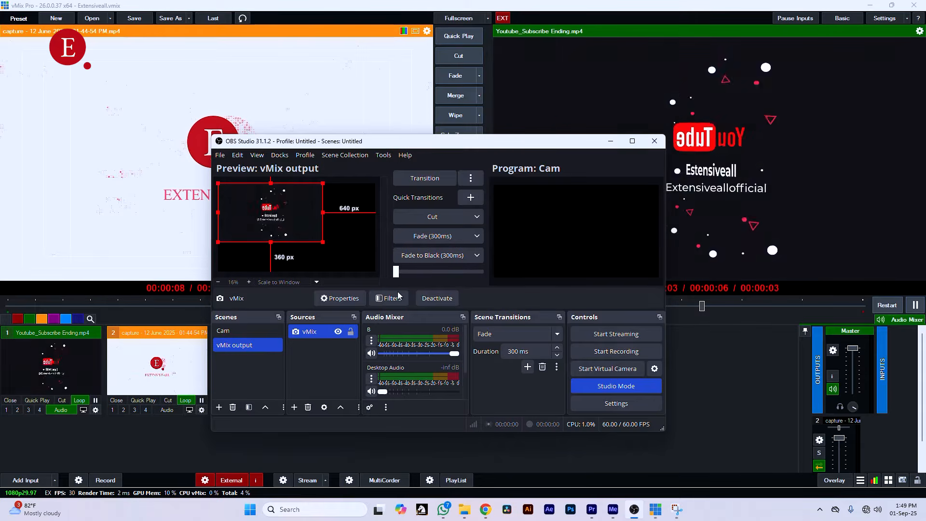
- Turn off Studio Mode and enlarge the vMix source in the vMix output scene to fill the canvas
{"action": "left_click", "coordinate": [605, 389]}
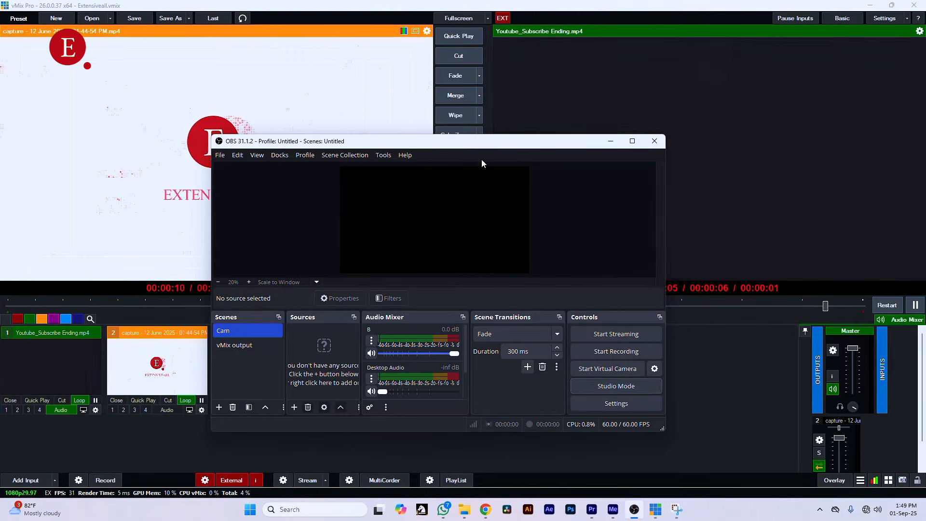
{"action": "left_click", "coordinate": [247, 345]}
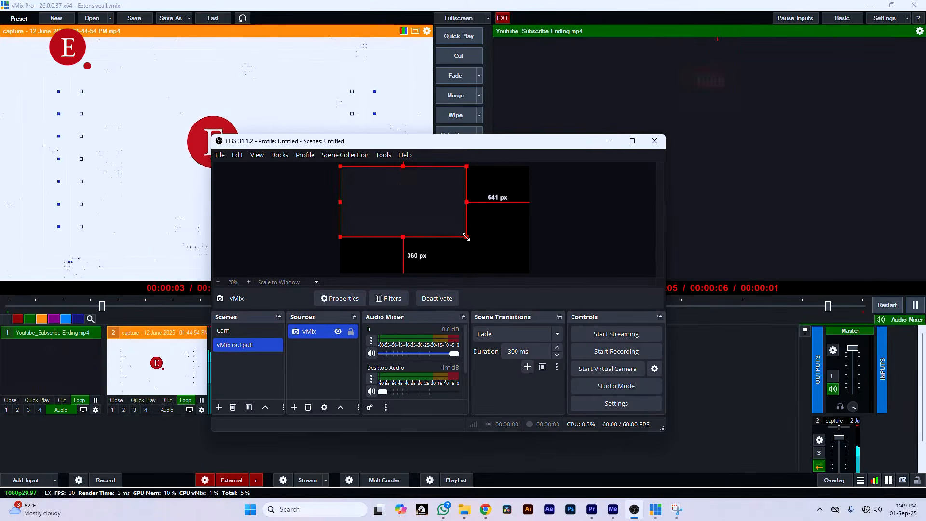
{"action": "left_click_drag", "start_coordinate": [466, 237], "coordinate": [509, 267]}
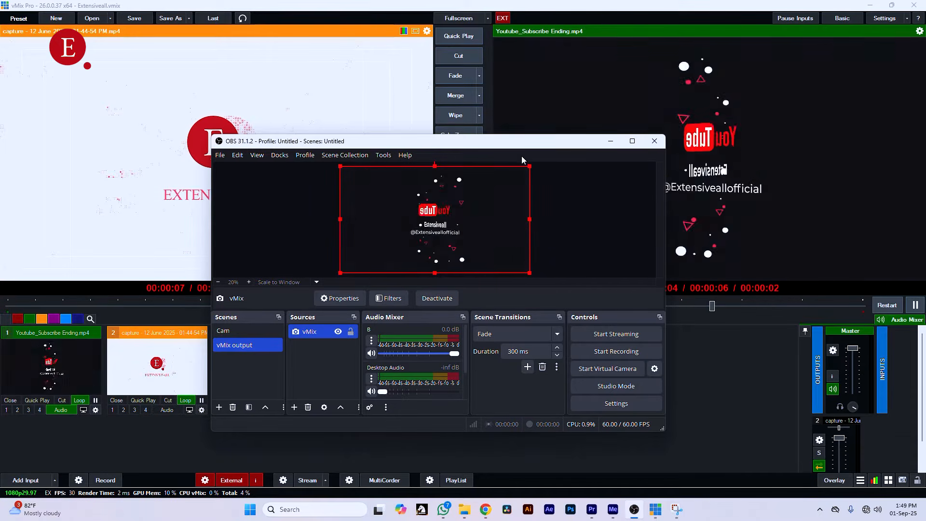
{"action": "left_click_drag", "start_coordinate": [526, 134], "coordinate": [429, 141]}
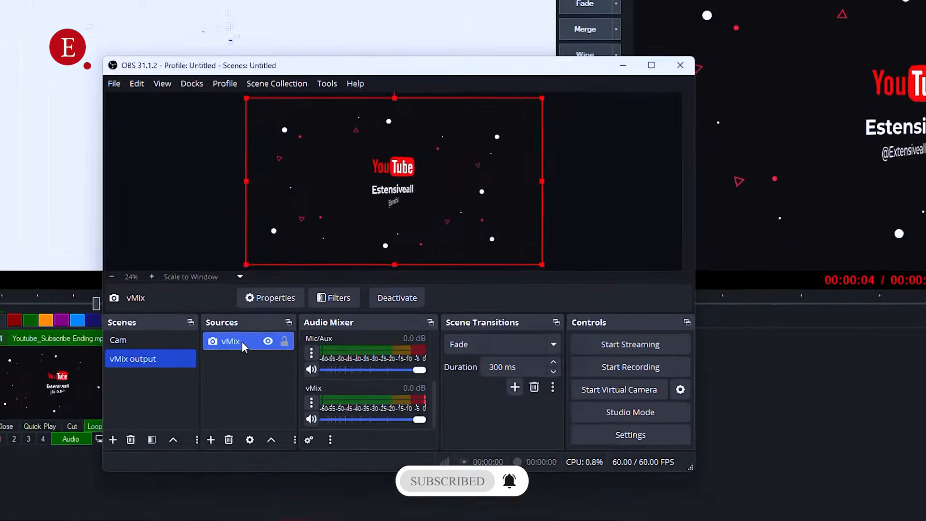
- In the vMix source's properties, enable the custom audio device option and choose vMix Audio as the audio device
{"action": "double_click", "coordinate": [242, 341]}
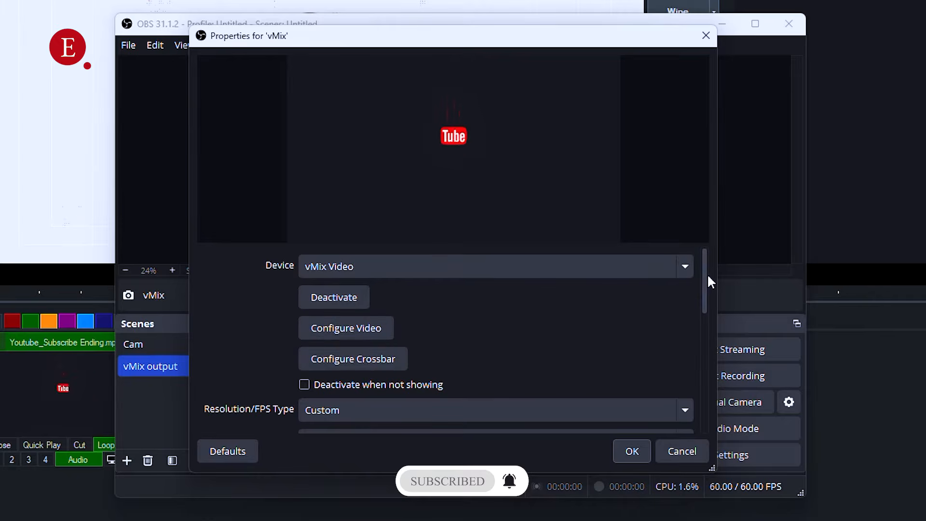
{"action": "left_click_drag", "start_coordinate": [708, 277], "coordinate": [705, 406]}
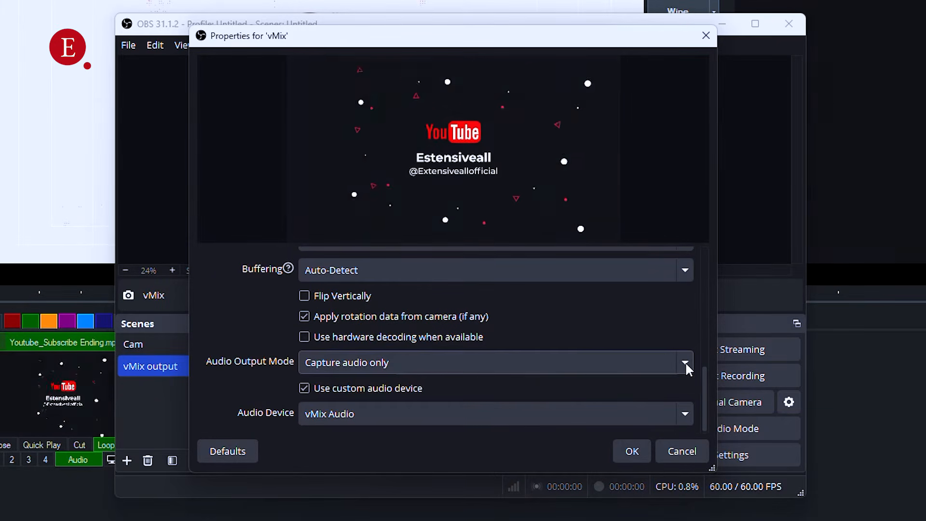
{"action": "left_click", "coordinate": [306, 389]}
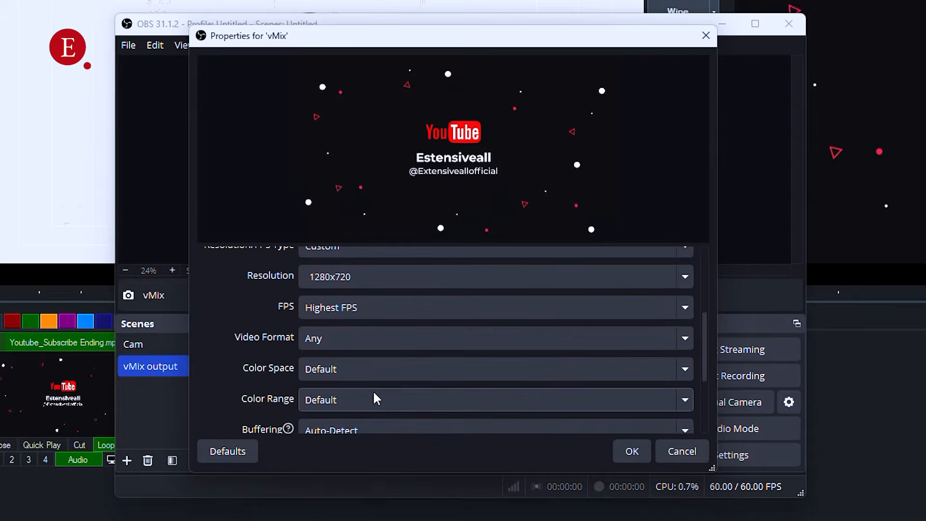
{"action": "left_click_drag", "start_coordinate": [701, 349], "coordinate": [699, 406]}
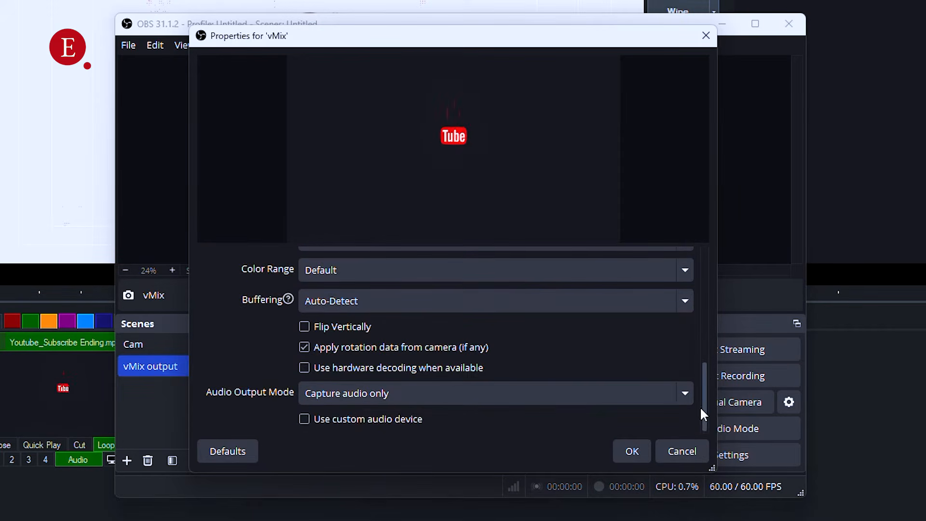
{"action": "left_click", "coordinate": [304, 418]}
{"action": "left_click_drag", "start_coordinate": [707, 357], "coordinate": [703, 410]}
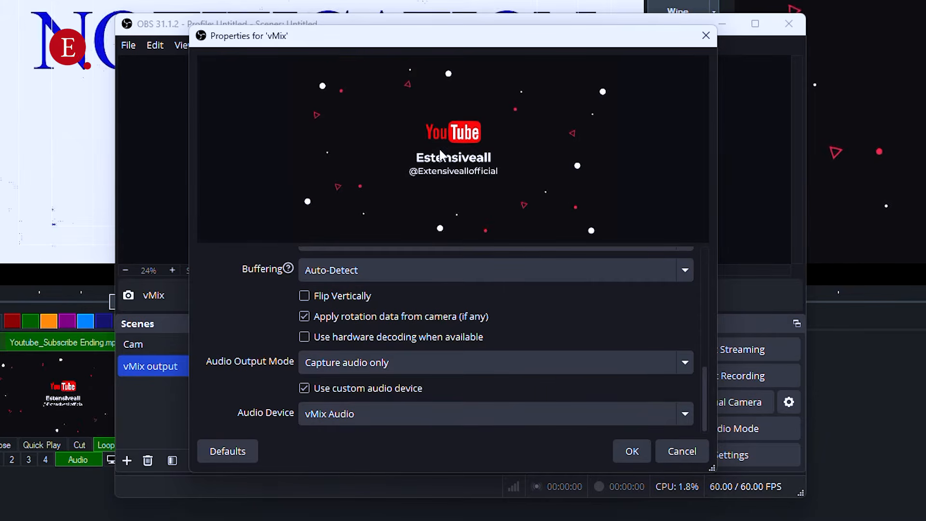
{"action": "left_click", "coordinate": [684, 417]}
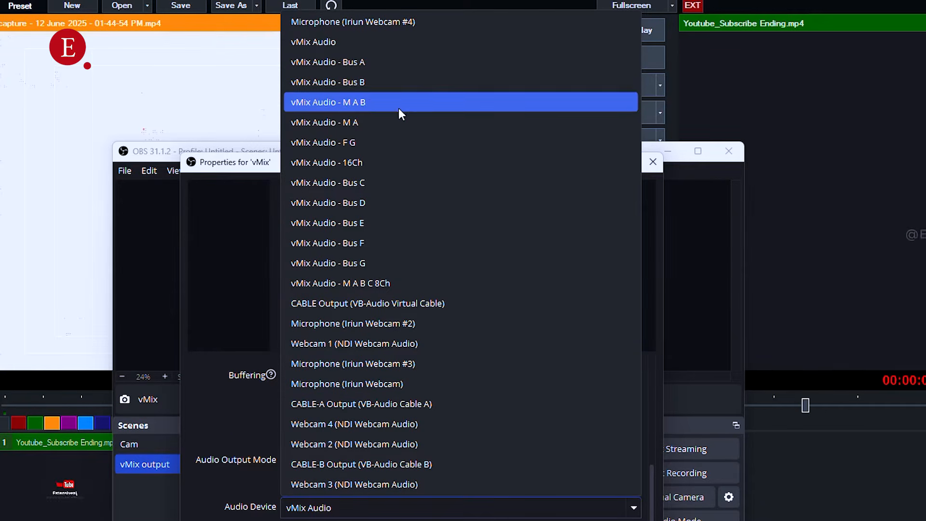
{"action": "left_click", "coordinate": [370, 42]}
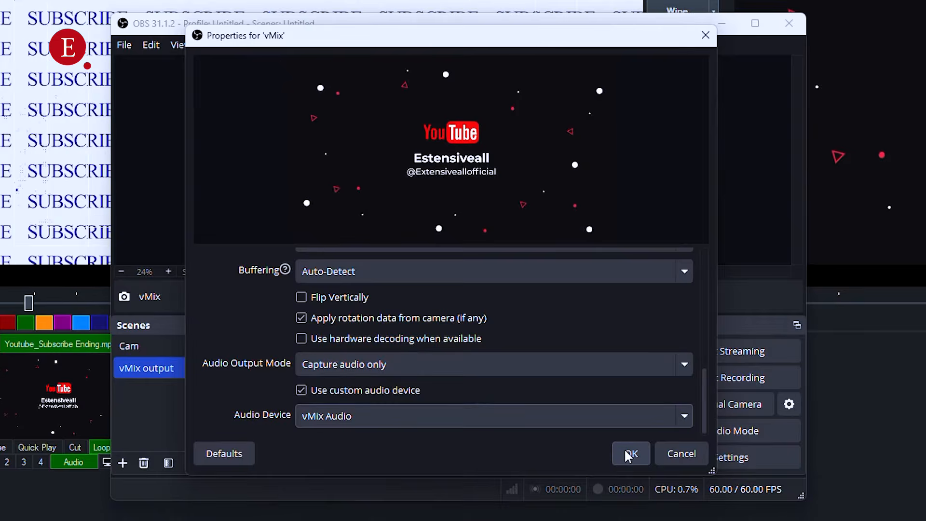
- Accept the vMix source's properties, send the capture video to program output in vMix with the Merge transition, and return to OBS
{"action": "left_click", "coordinate": [625, 451]}
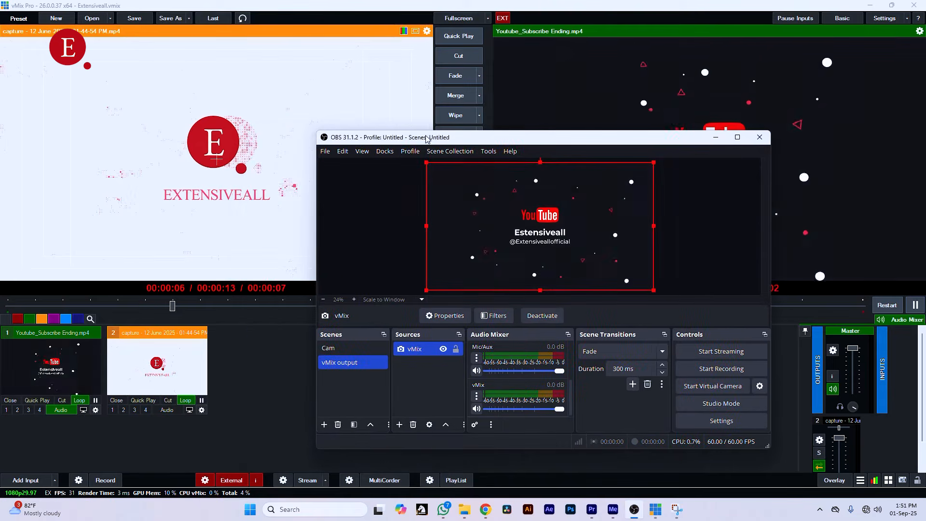
{"action": "left_click", "coordinate": [449, 99]}
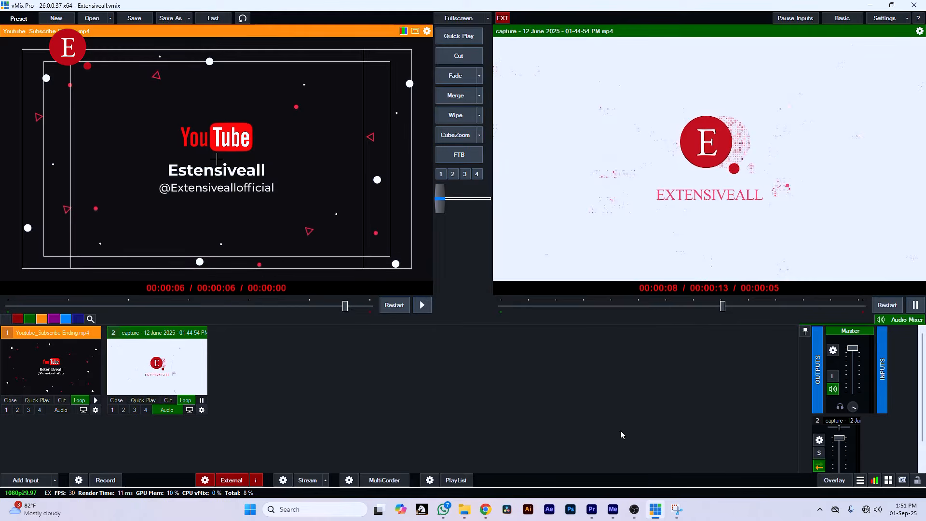
{"action": "left_click", "coordinate": [636, 510]}
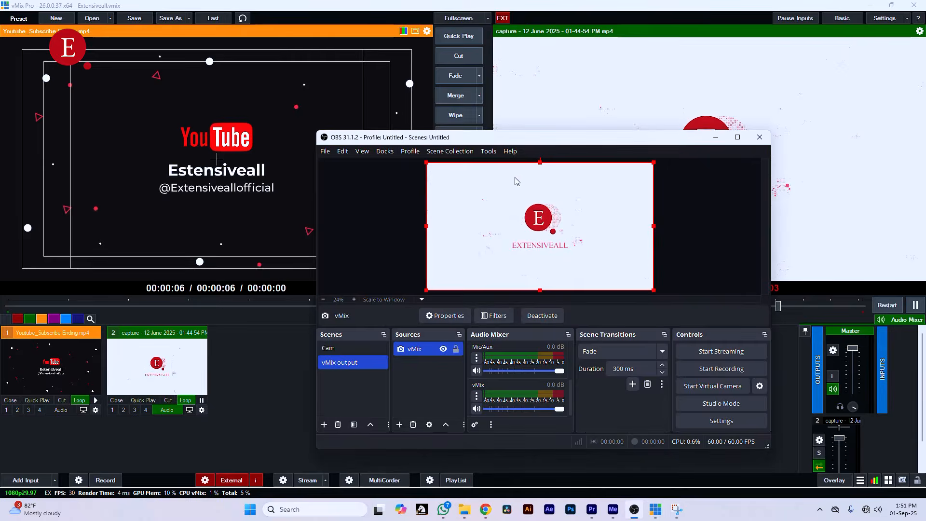
{"action": "left_click_drag", "start_coordinate": [540, 139], "coordinate": [254, 116]}
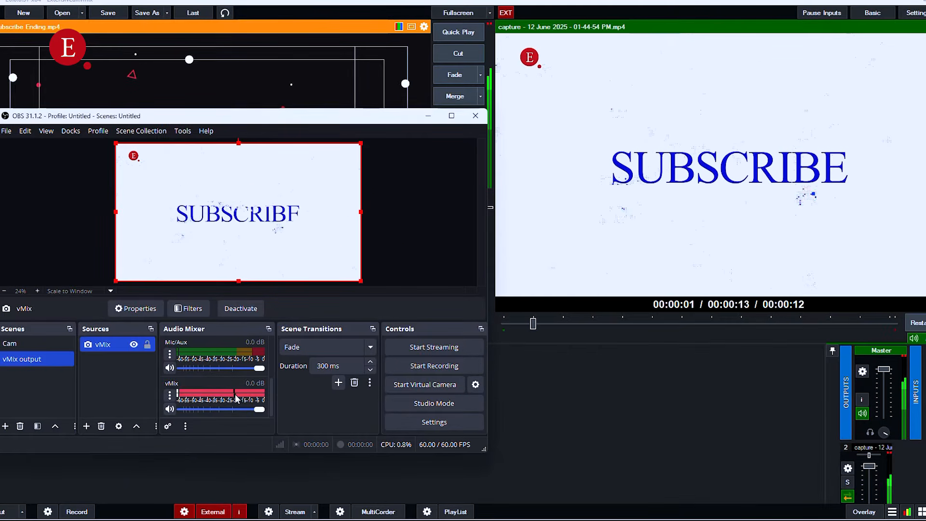
- Mute the vMix source in the audio mixer and unmute it again
{"action": "left_click", "coordinate": [170, 409]}
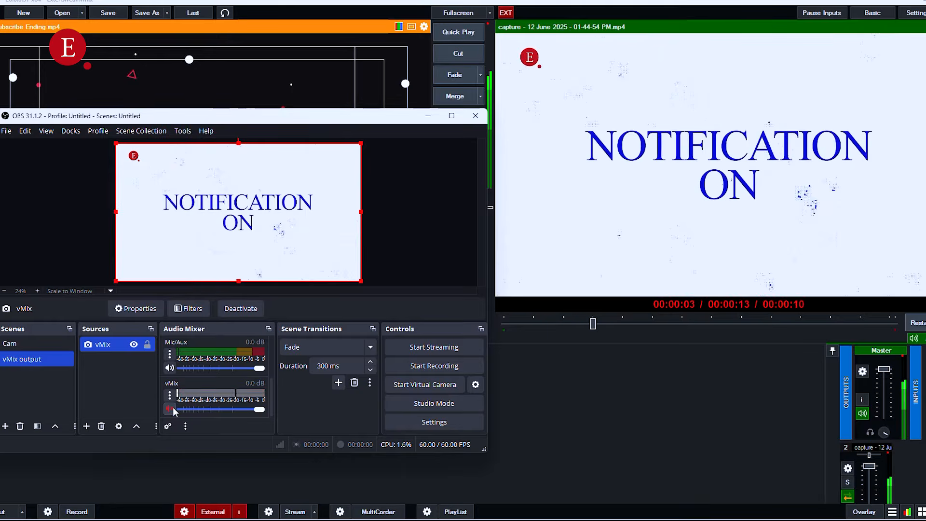
{"action": "left_click", "coordinate": [172, 409]}
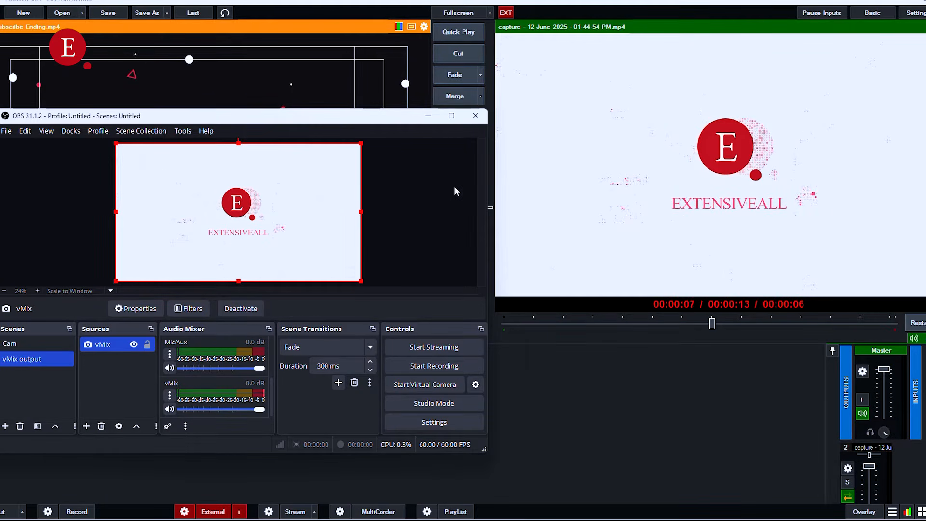
{"action": "left_click_drag", "start_coordinate": [384, 121], "coordinate": [425, 135]}
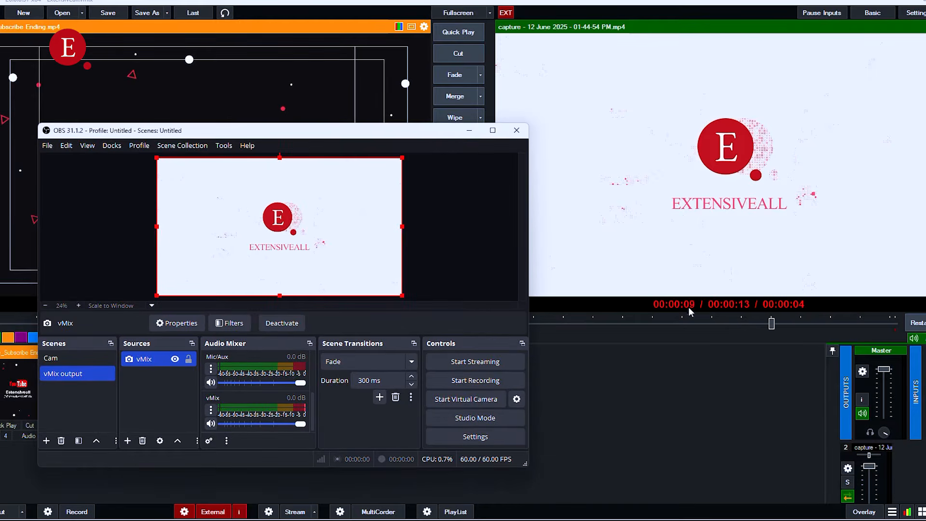
- In vMix, transition Youtube_Subscribe Ending.mp4 to program output with Merge and switch back to OBS
{"action": "left_click", "coordinate": [456, 92]}
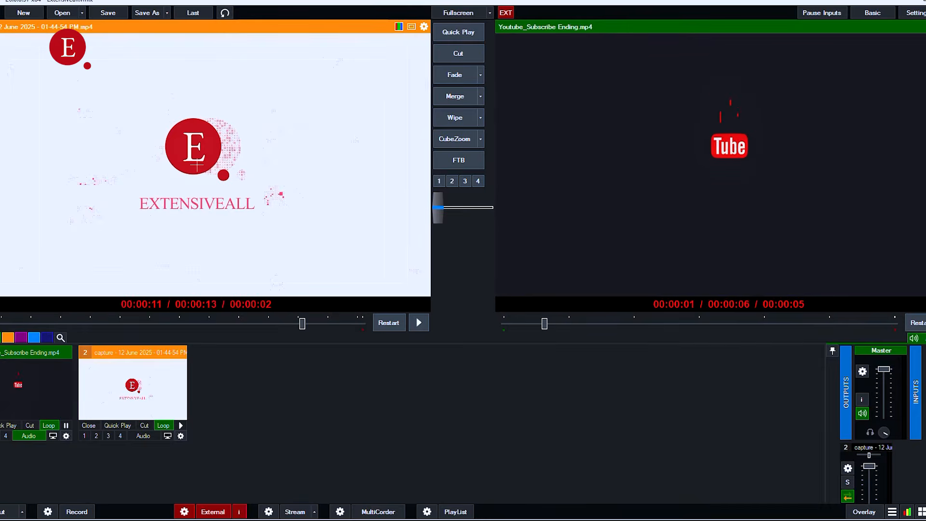
{"action": "mouse_move", "coordinate": [648, 519]}
{"action": "left_click", "coordinate": [648, 499]}
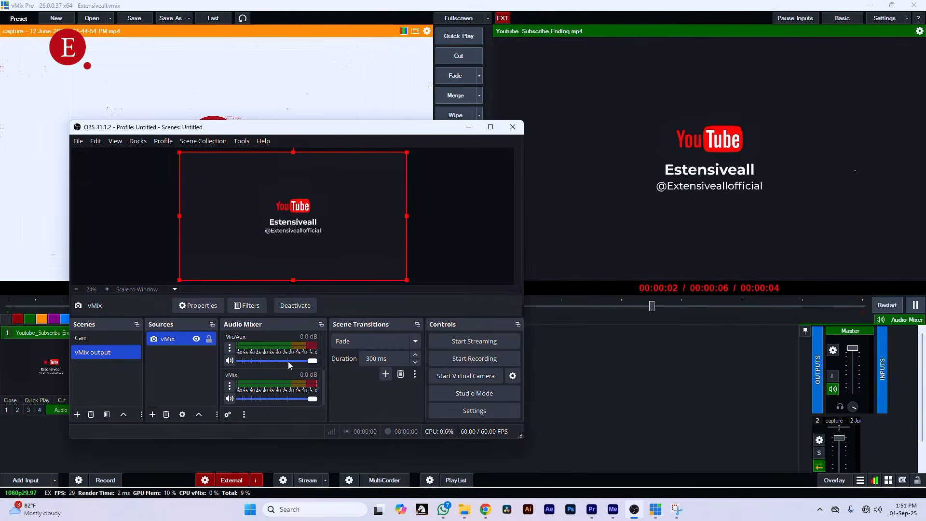
- Start the OBS virtual camera
{"action": "left_click", "coordinate": [464, 377]}
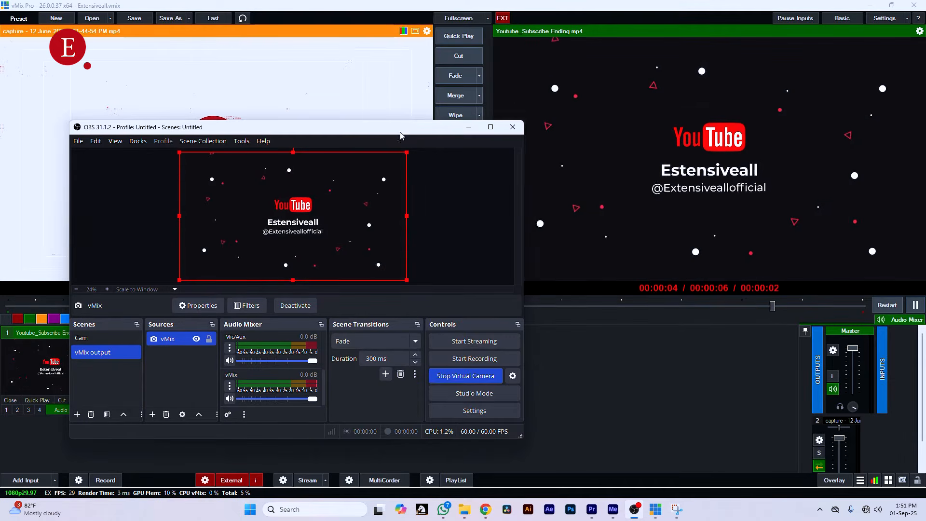
{"action": "left_click_drag", "start_coordinate": [328, 127], "coordinate": [587, 105]}
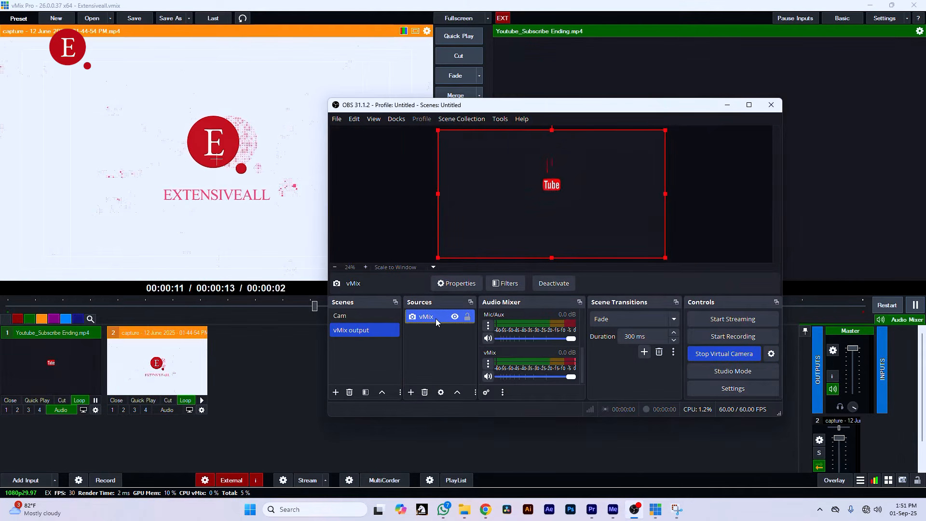
- Replace the vMix source in the vMix output scene with the second-3.png thumbnail image, enlarged to fill the canvas
{"action": "key", "text": "Delete"}
{"action": "key", "text": "Return"}
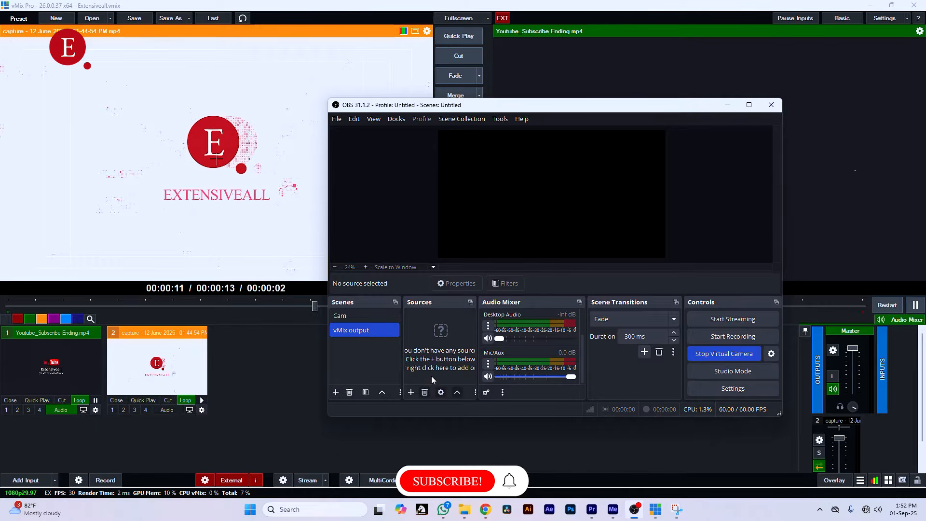
{"action": "left_click", "coordinate": [411, 392]}
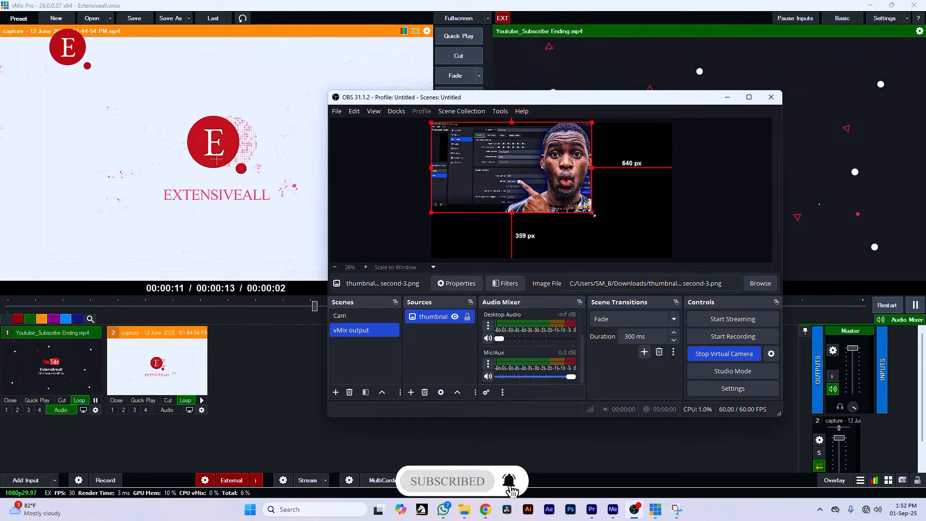
{"action": "left_click_drag", "start_coordinate": [593, 214], "coordinate": [653, 259]}
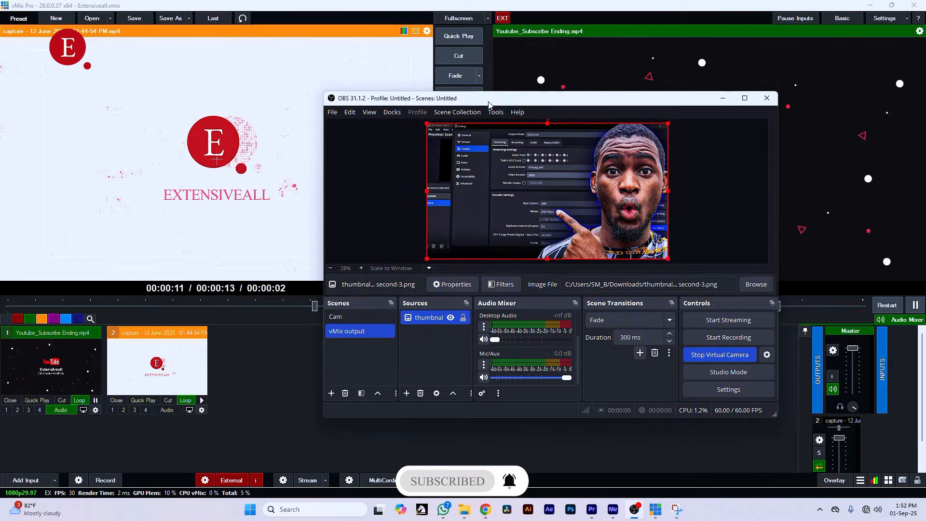
{"action": "left_click_drag", "start_coordinate": [493, 104], "coordinate": [393, 114]}
- In vMix, add a camera input using OBS Virtual Camera at 1920x1080 and NTSC 60p
{"action": "left_click", "coordinate": [26, 479]}
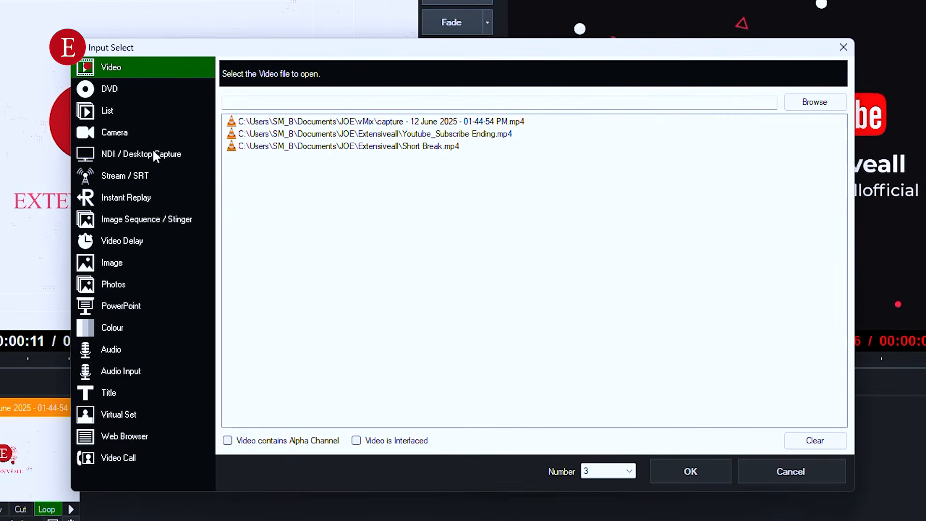
{"action": "left_click", "coordinate": [253, 146]}
{"action": "left_click", "coordinate": [422, 68]}
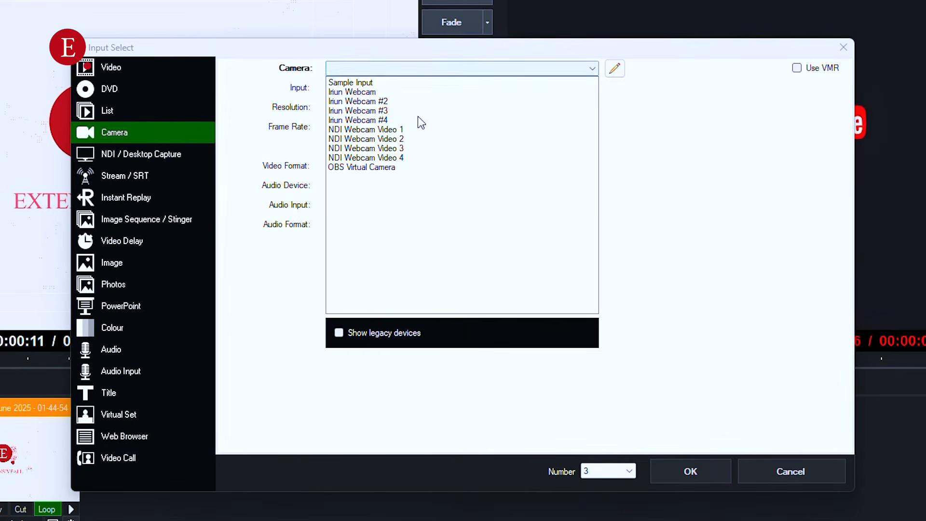
{"action": "left_click", "coordinate": [376, 168]}
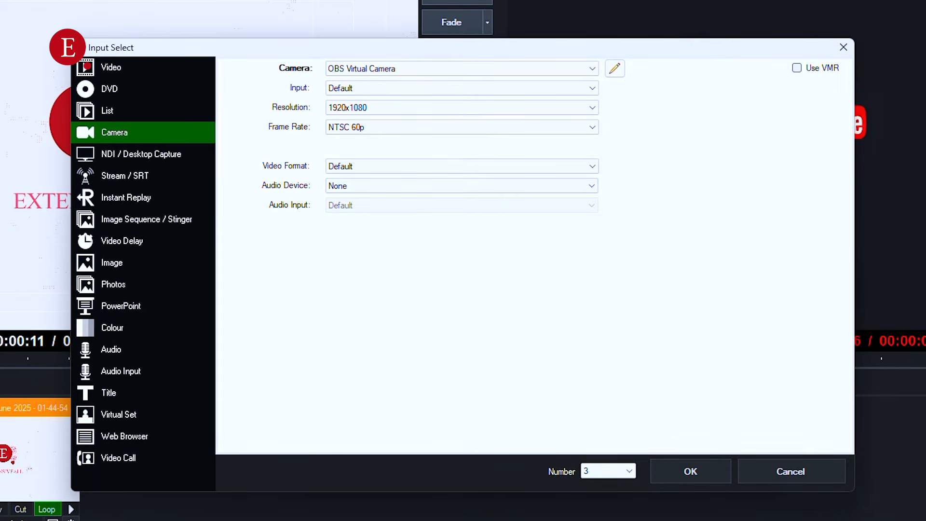
{"action": "key", "text": "alt+Tab"}
{"action": "left_click", "coordinate": [792, 167]}
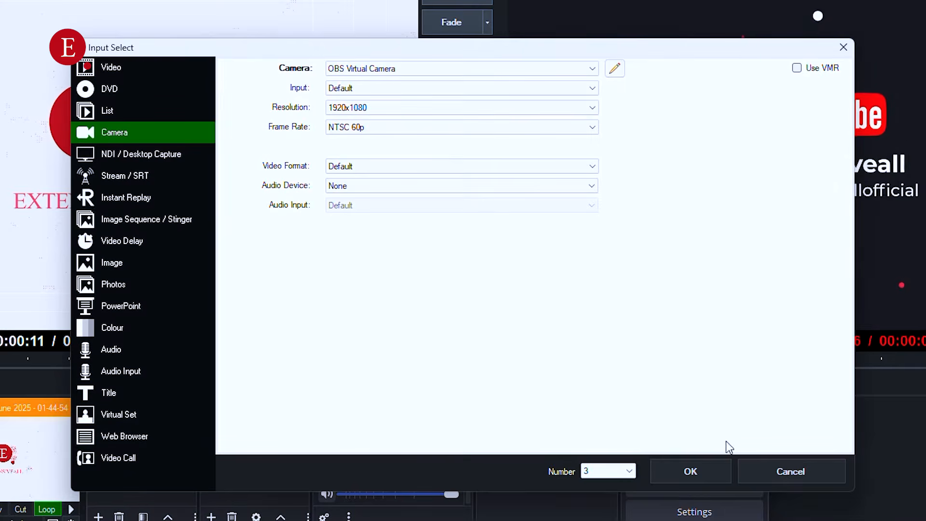
{"action": "left_click", "coordinate": [710, 467]}
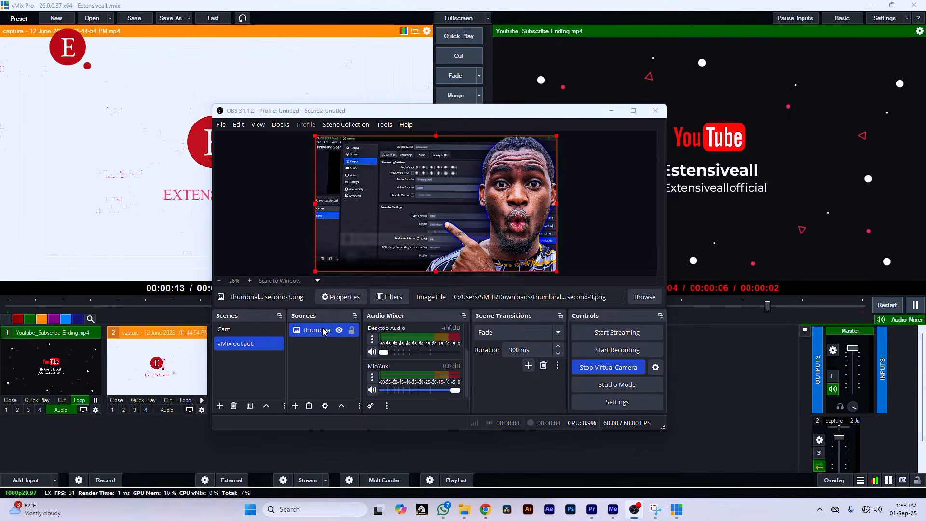
- Delete the thumbnail image source in OBS and undo the source changes back to the vMix source
{"action": "key", "text": "Delete"}
{"action": "key", "text": "Return"}
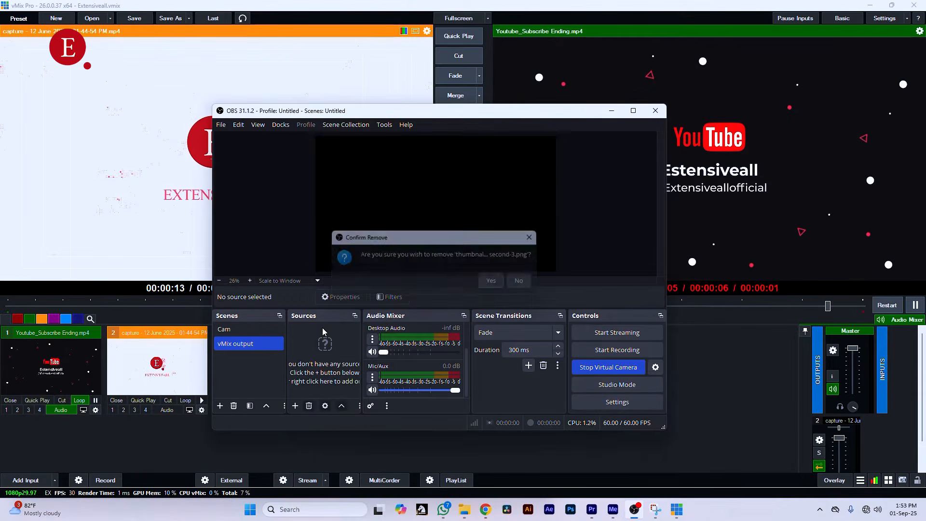
{"action": "key", "text": "ctrl+z"}
{"action": "key", "text": "ctrl+z"}
{"action": "key", "text": "ctrl+z"}
{"action": "key", "text": "ctrl+z"}
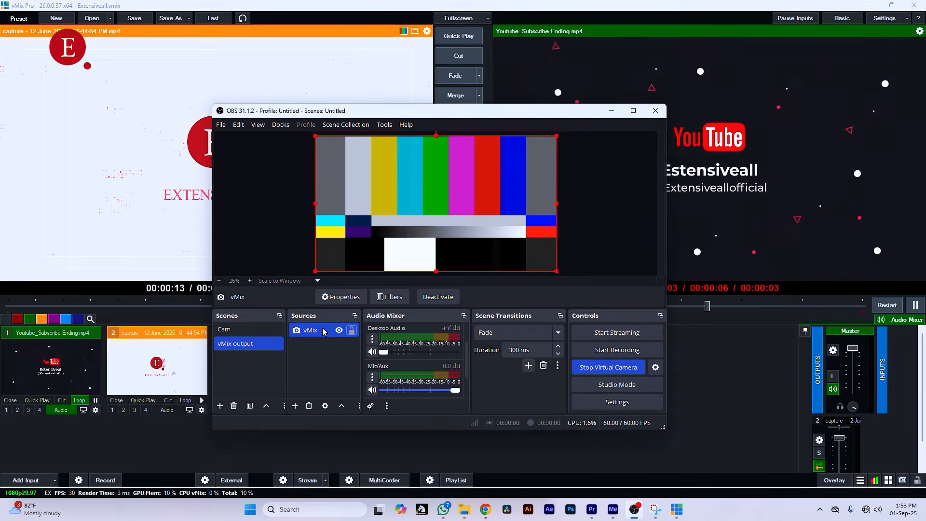
- Turn on the external output in vMix and bring OBS back to the front
{"action": "left_click", "coordinate": [232, 481]}
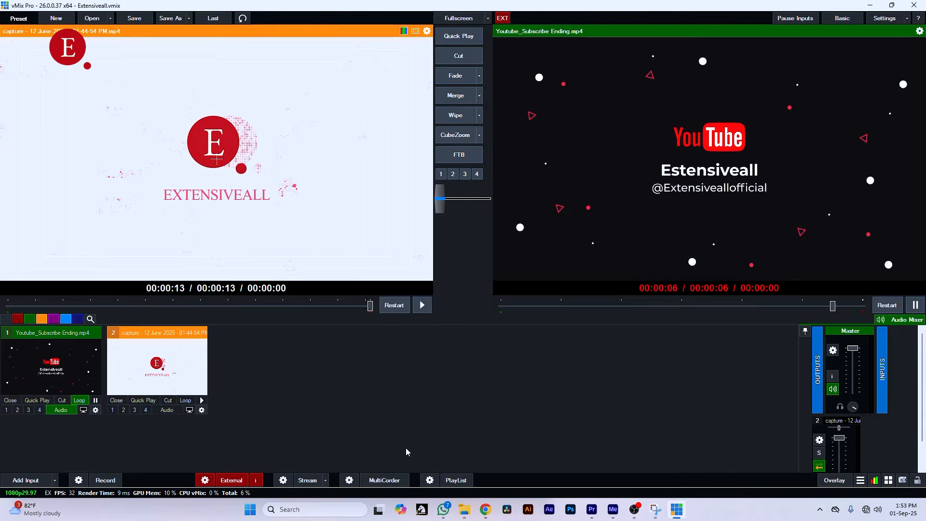
{"action": "left_click", "coordinate": [635, 510]}
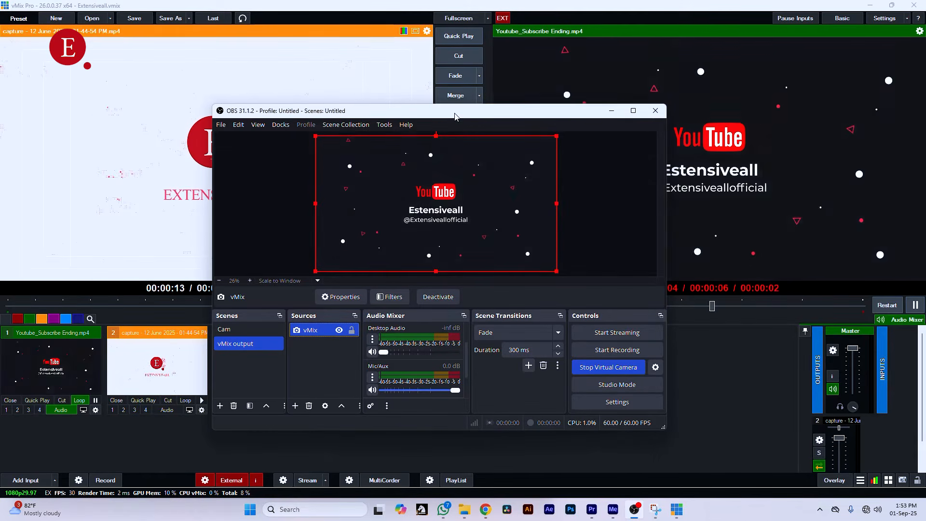
{"action": "left_click_drag", "start_coordinate": [455, 115], "coordinate": [507, 127]}
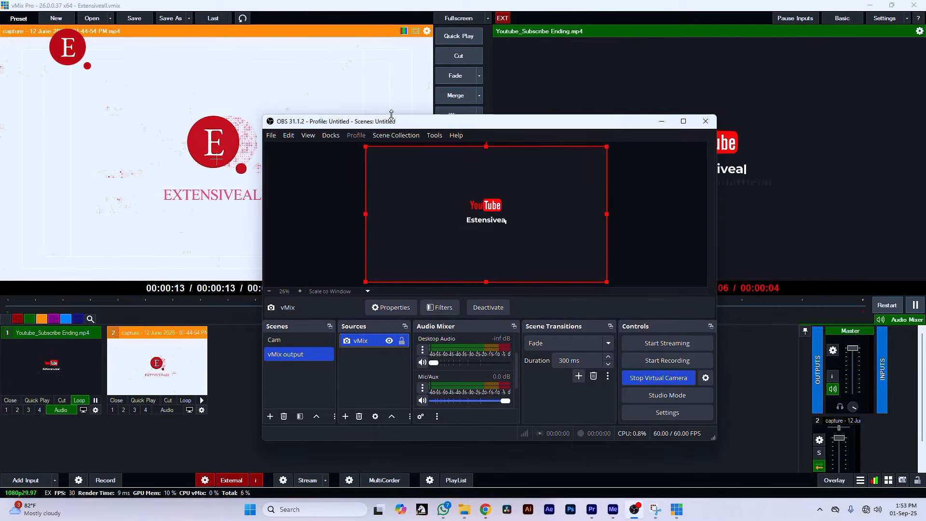
{"action": "left_click_drag", "start_coordinate": [456, 129], "coordinate": [437, 126]}
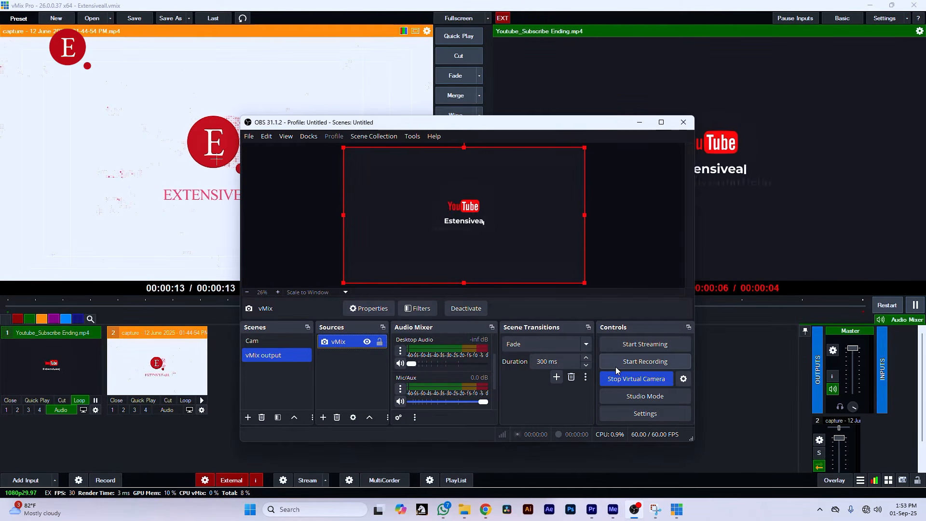
{"action": "left_click", "coordinate": [866, 509]}
{"action": "left_click", "coordinate": [867, 511]}
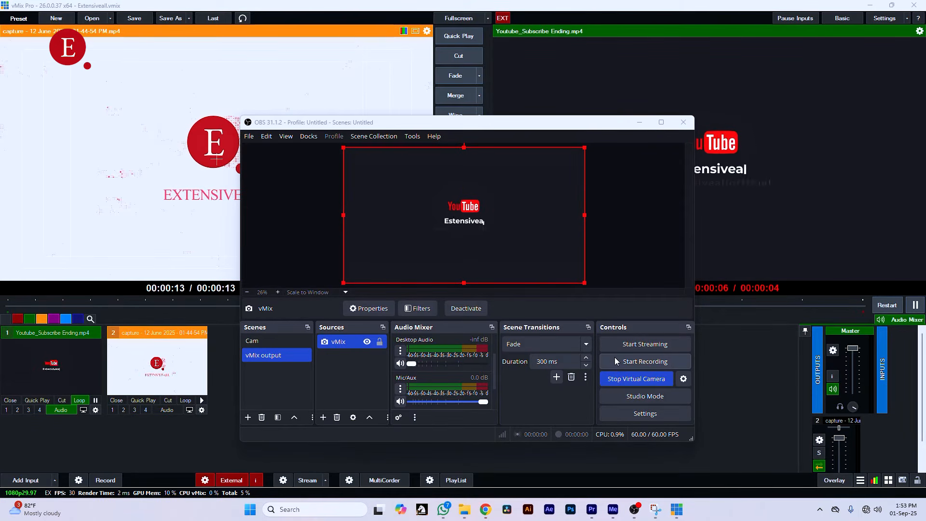
- Launch vMix Desktop Capture from the vMix folder among the installed apps and minimize its window
{"action": "left_click", "coordinate": [251, 510]}
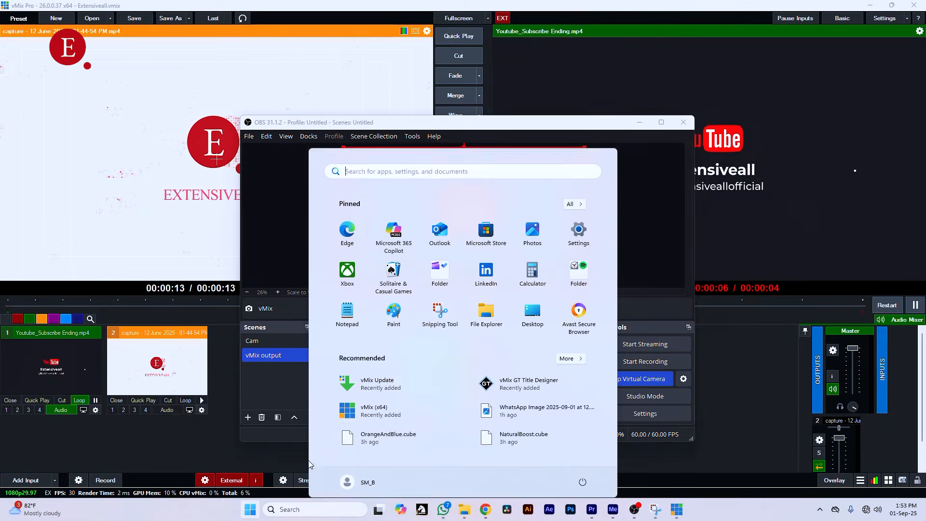
{"action": "left_click", "coordinate": [565, 353]}
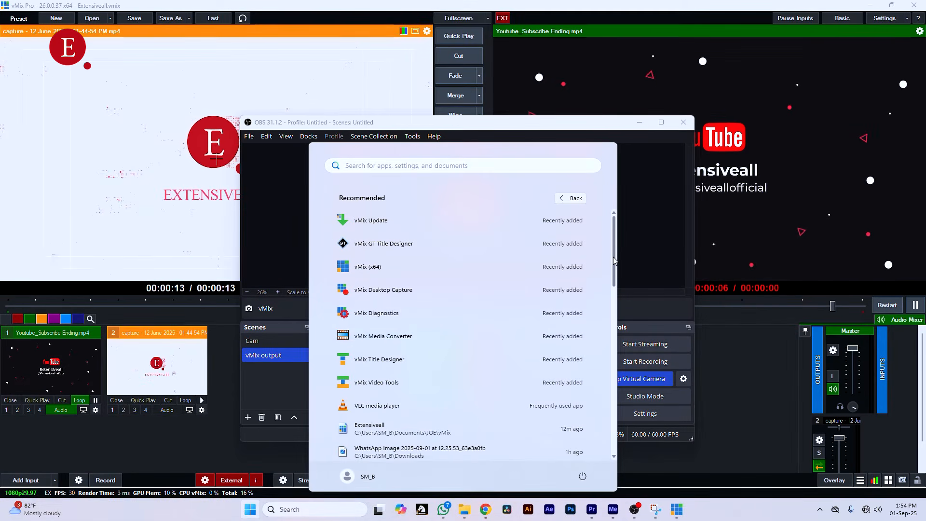
{"action": "scroll", "coordinate": [615, 260], "scroll_direction": "down", "scroll_amount": 10}
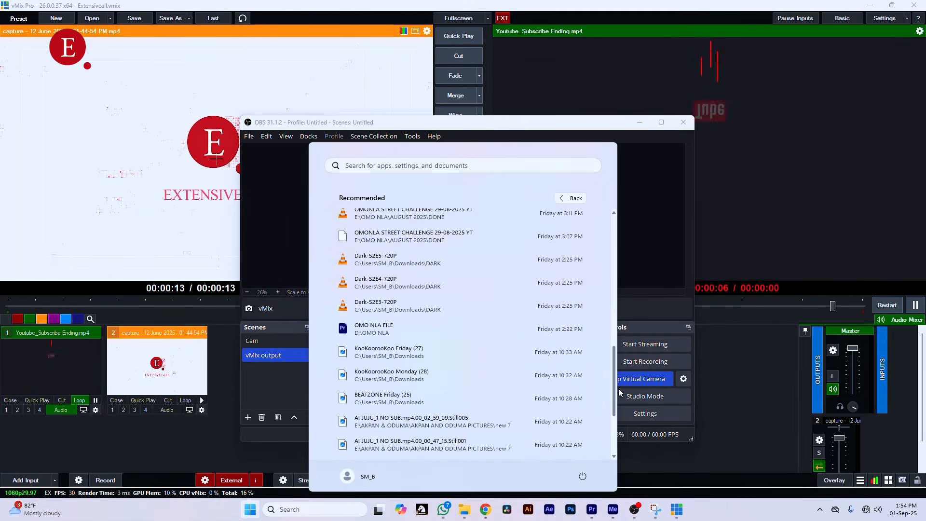
{"action": "left_click", "coordinate": [575, 198]}
{"action": "left_click", "coordinate": [577, 198]}
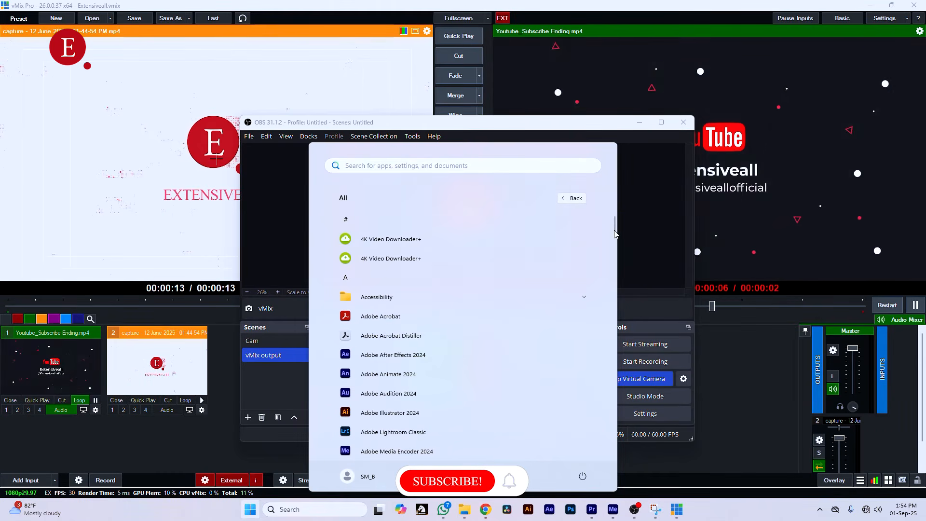
{"action": "left_click_drag", "start_coordinate": [615, 234], "coordinate": [615, 427]}
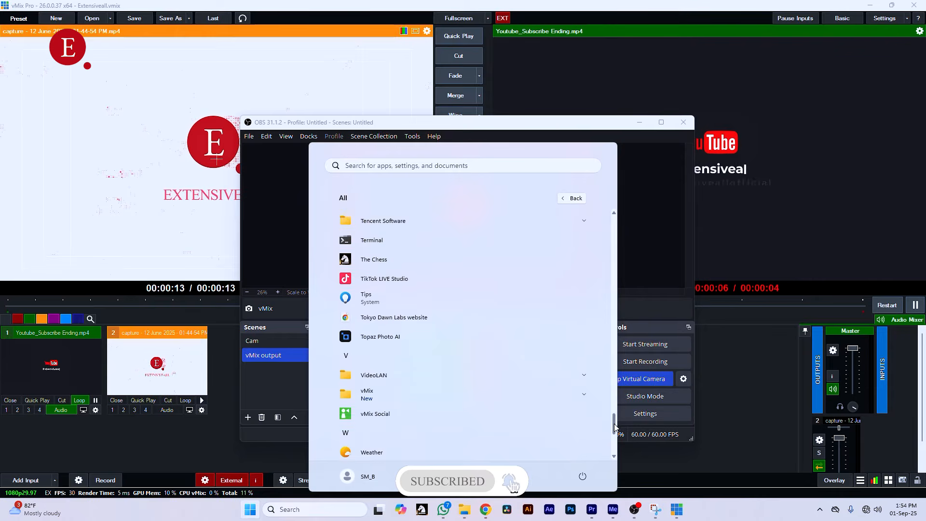
{"action": "left_click", "coordinate": [585, 384]}
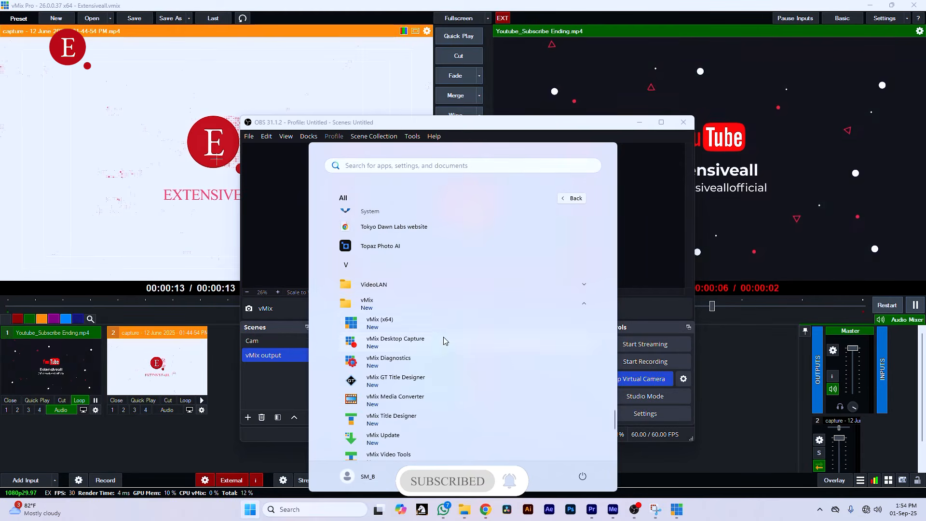
{"action": "left_click", "coordinate": [419, 346]}
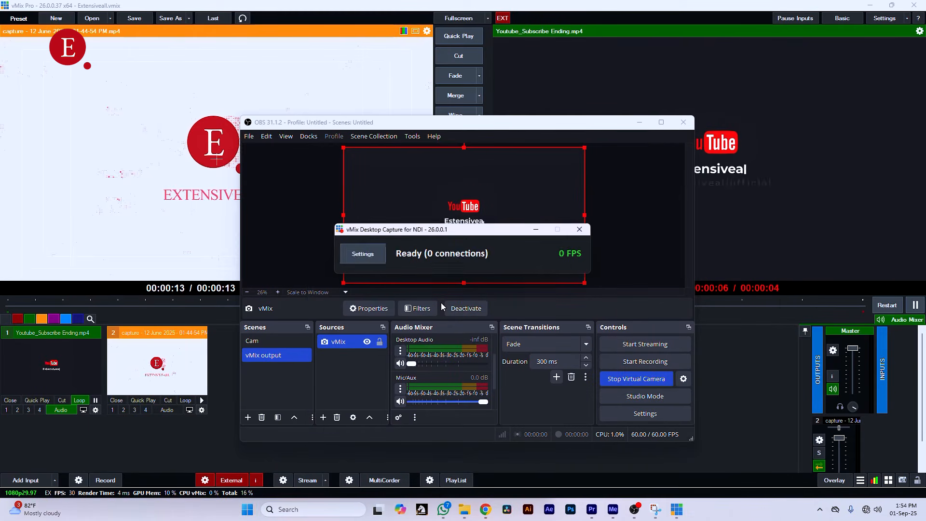
{"action": "left_click_drag", "start_coordinate": [440, 235], "coordinate": [441, 251]}
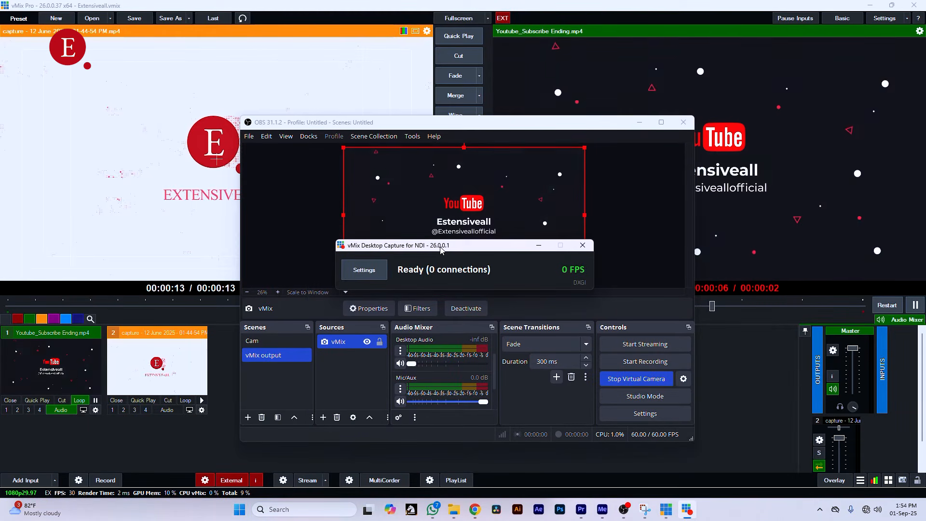
{"action": "left_click", "coordinate": [540, 245]}
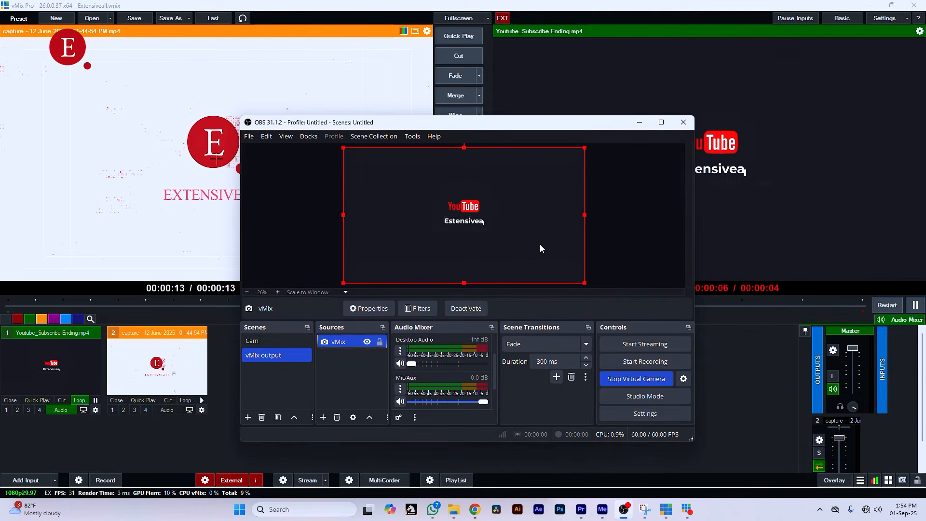
{"action": "key", "text": "super+p"}
{"action": "left_click", "coordinate": [623, 219]}
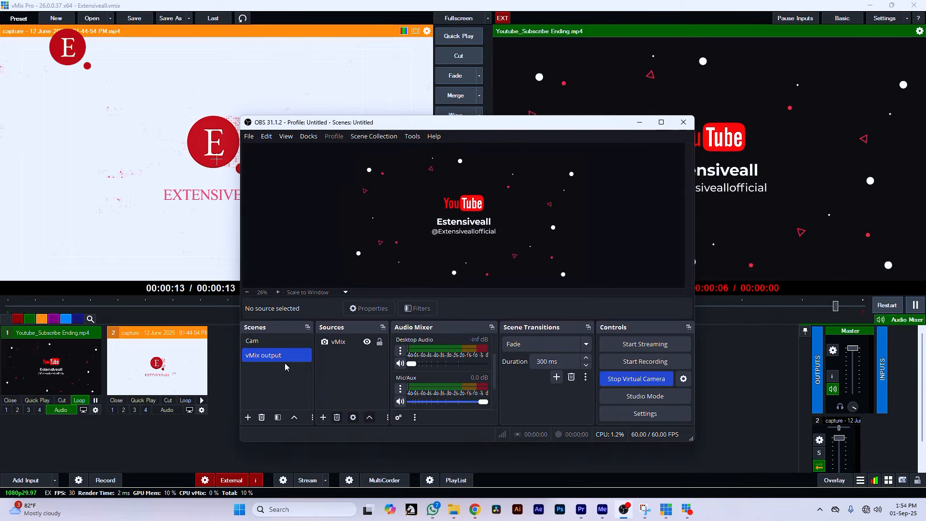
{"action": "left_click", "coordinate": [343, 344]}
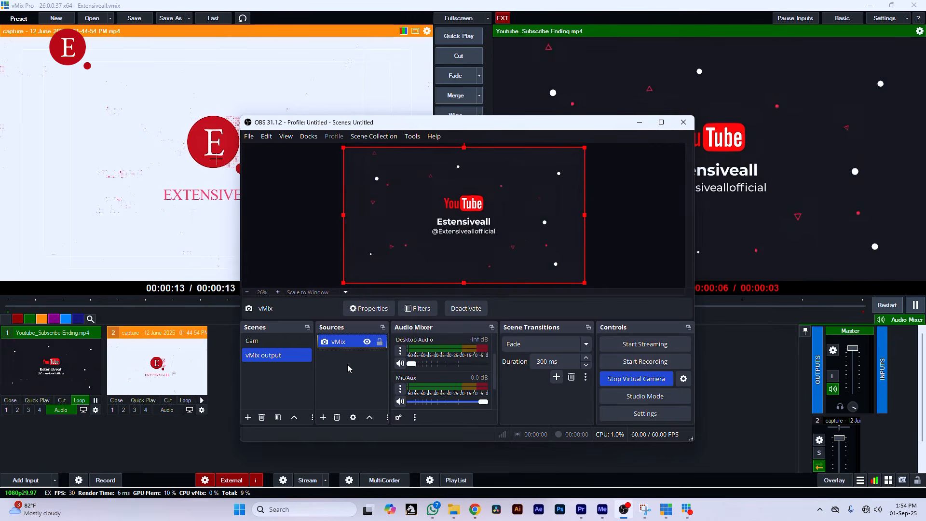
- Restore the minimized vMix Desktop Capture for NDI window and close it
{"action": "left_click", "coordinate": [687, 509]}
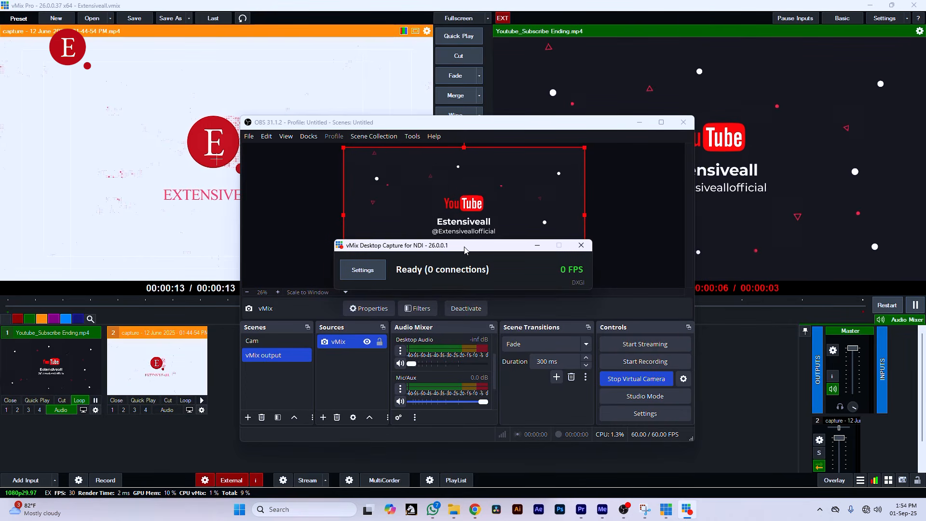
{"action": "left_click_drag", "start_coordinate": [464, 246], "coordinate": [466, 222]}
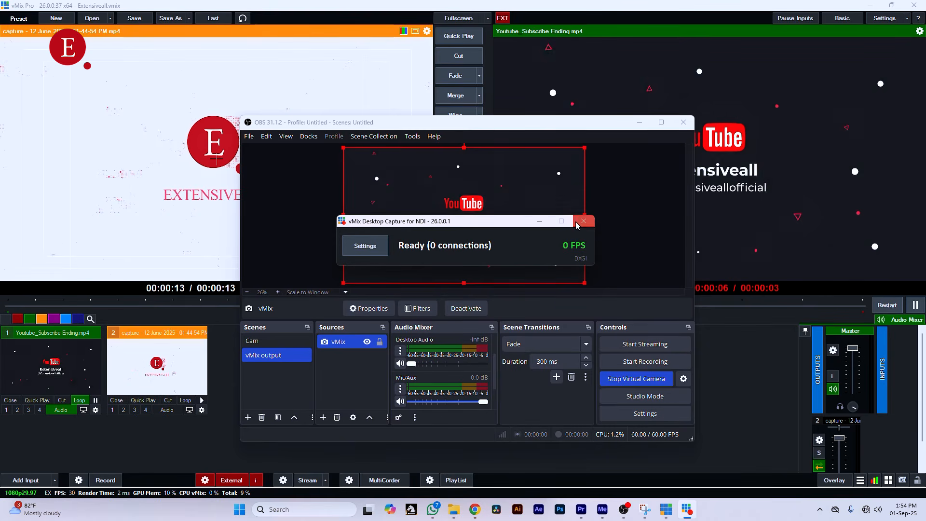
{"action": "left_click", "coordinate": [578, 224]}
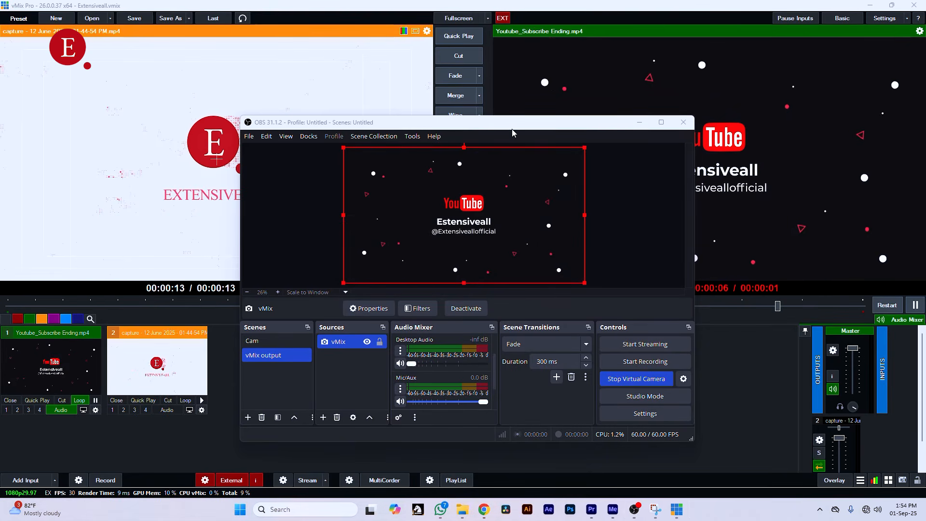
- Move the OBS window over the vMix preview area so it no longer covers the vMix program output
{"action": "left_click_drag", "start_coordinate": [511, 127], "coordinate": [361, 143]}
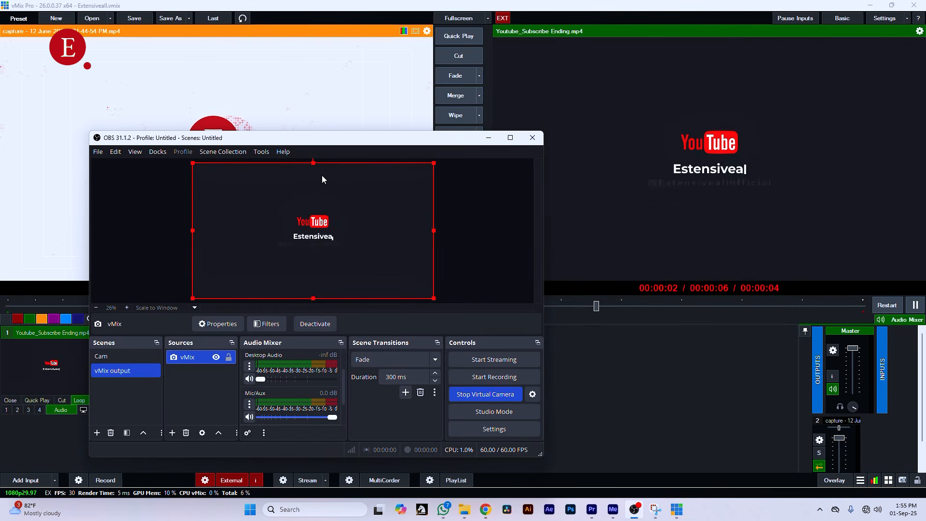
{"action": "left_click_drag", "start_coordinate": [331, 142], "coordinate": [309, 118]}
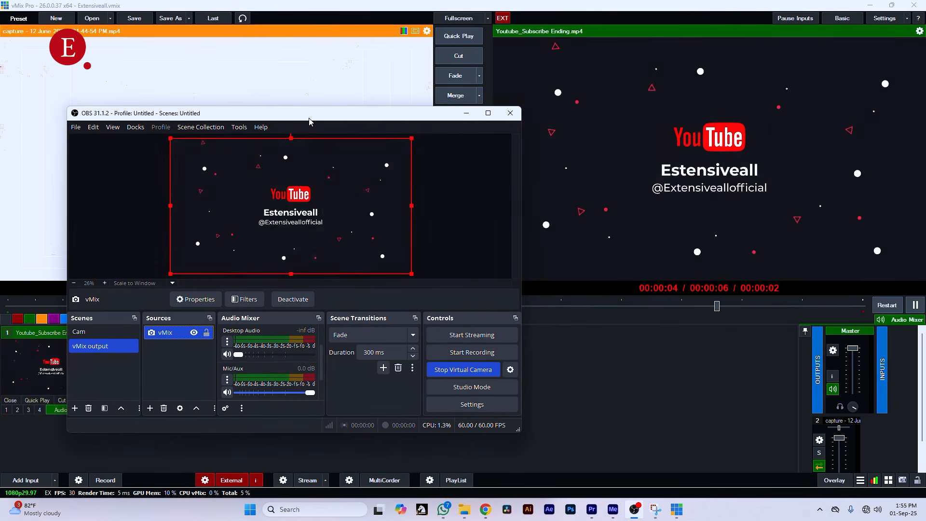